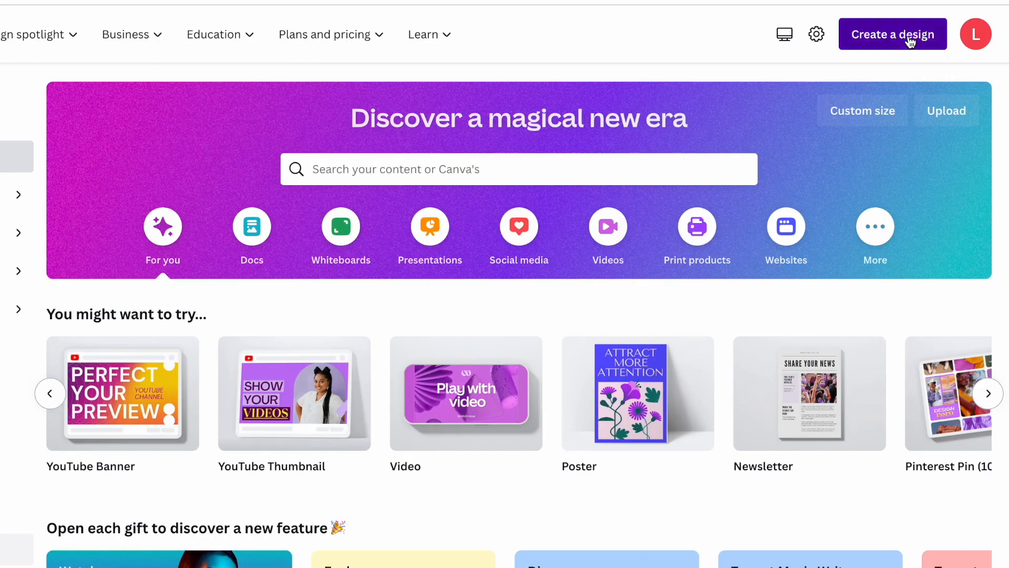
Create a Mood Boards Photo Collage design and apply the Blue and Brown Clean Grid Wedding Moodboard template.
{"action": "left_click", "coordinate": [910, 43]}
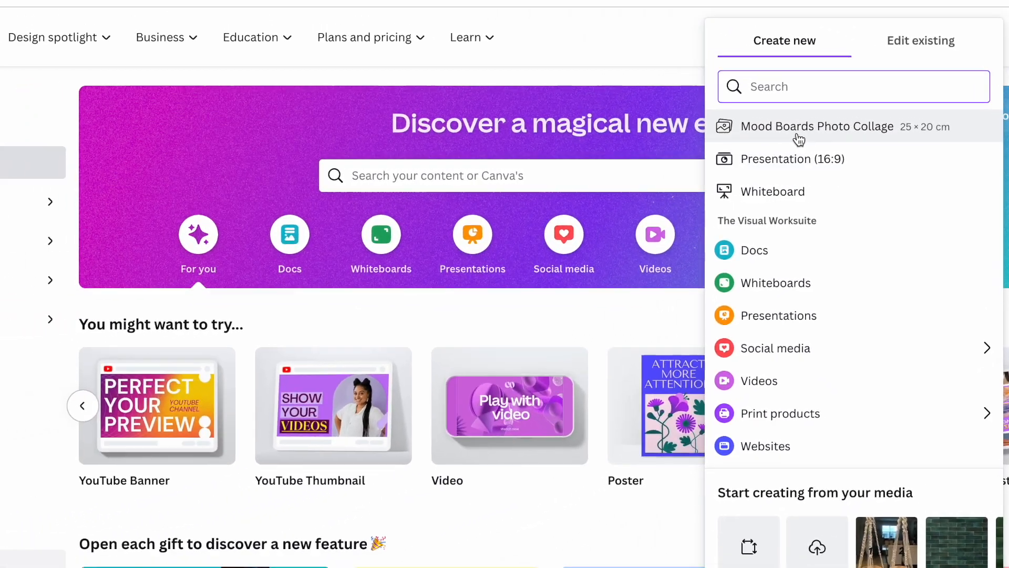
{"action": "left_click", "coordinate": [798, 138]}
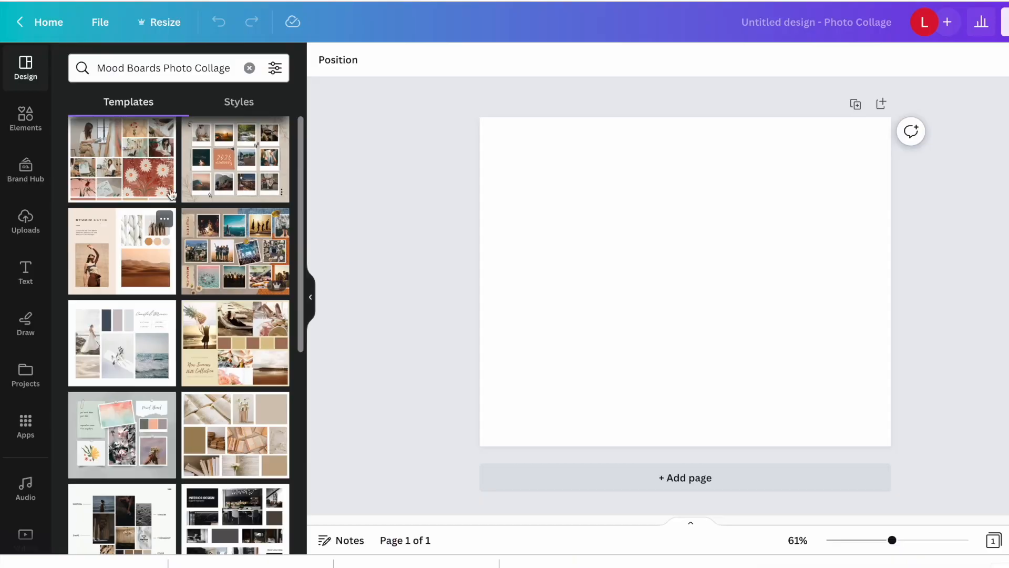
{"action": "scroll", "coordinate": [151, 371], "scroll_direction": "down", "scroll_amount": 5}
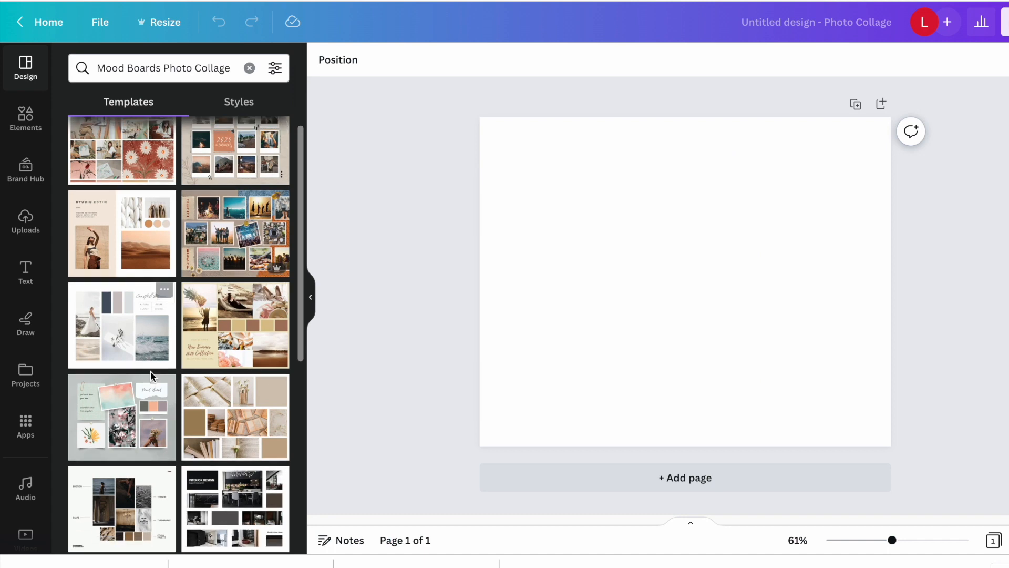
{"action": "scroll", "coordinate": [150, 375], "scroll_direction": "down", "scroll_amount": 1}
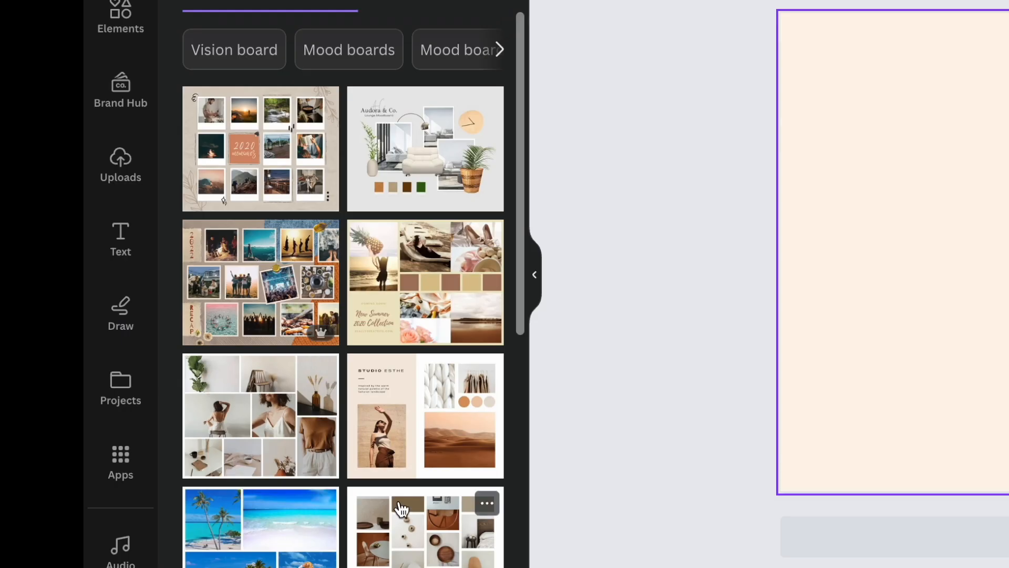
{"action": "scroll", "coordinate": [401, 509], "scroll_direction": "down", "scroll_amount": 5}
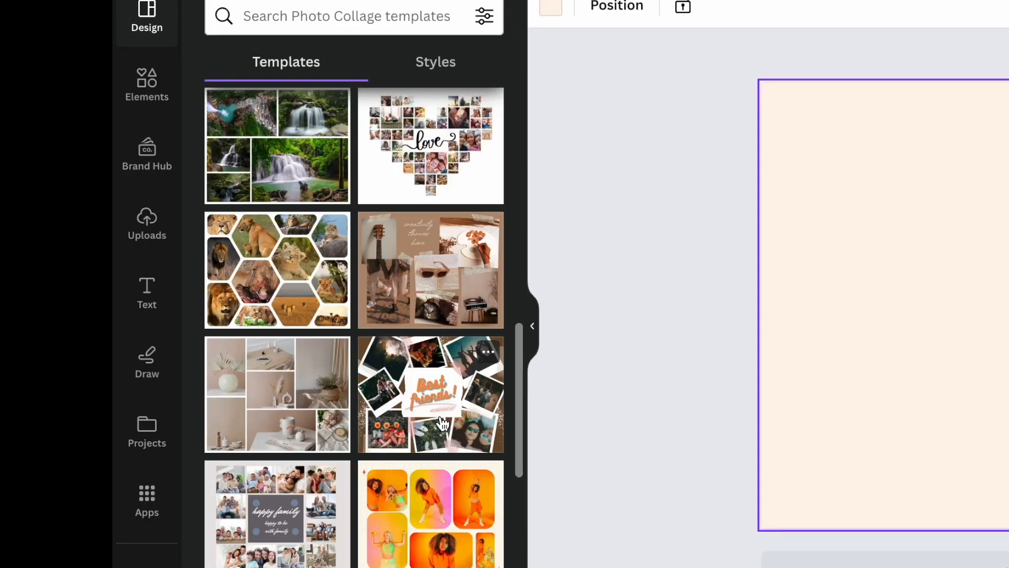
{"action": "scroll", "coordinate": [433, 368], "scroll_direction": "down", "scroll_amount": 10}
{"action": "scroll", "coordinate": [469, 349], "scroll_direction": "down", "scroll_amount": 2}
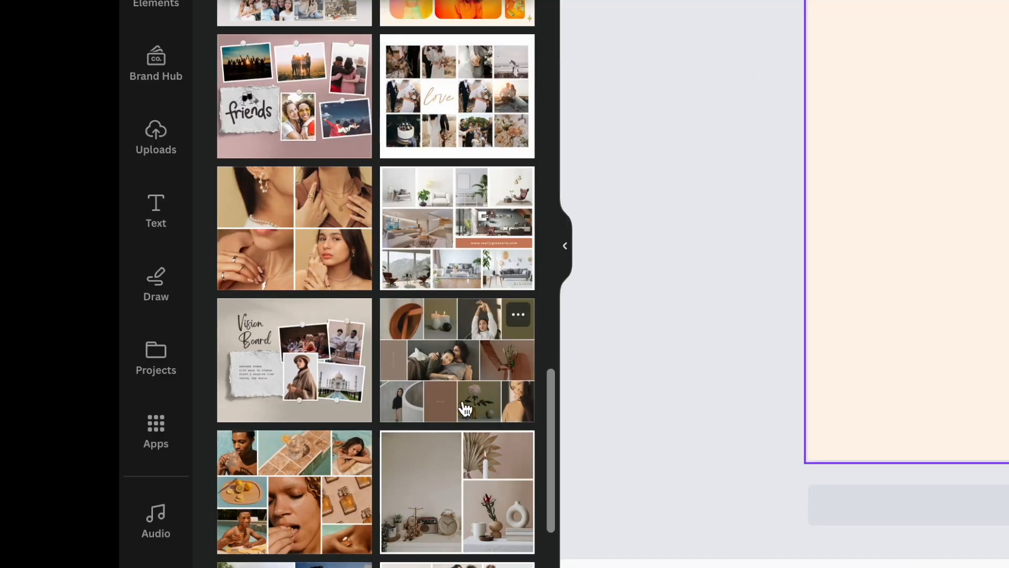
{"action": "scroll", "coordinate": [463, 406], "scroll_direction": "down", "scroll_amount": 6}
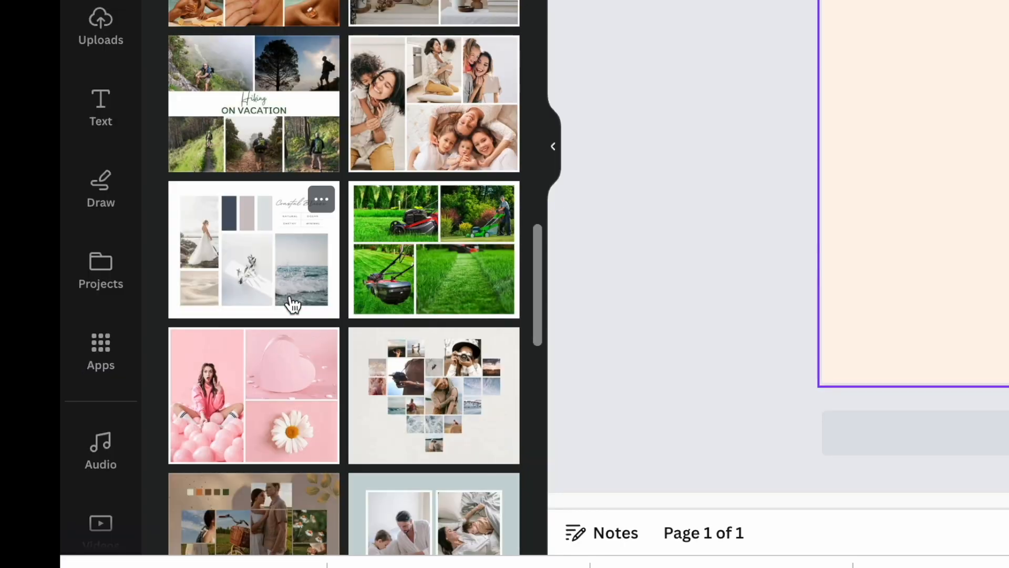
{"action": "left_click", "coordinate": [326, 486]}
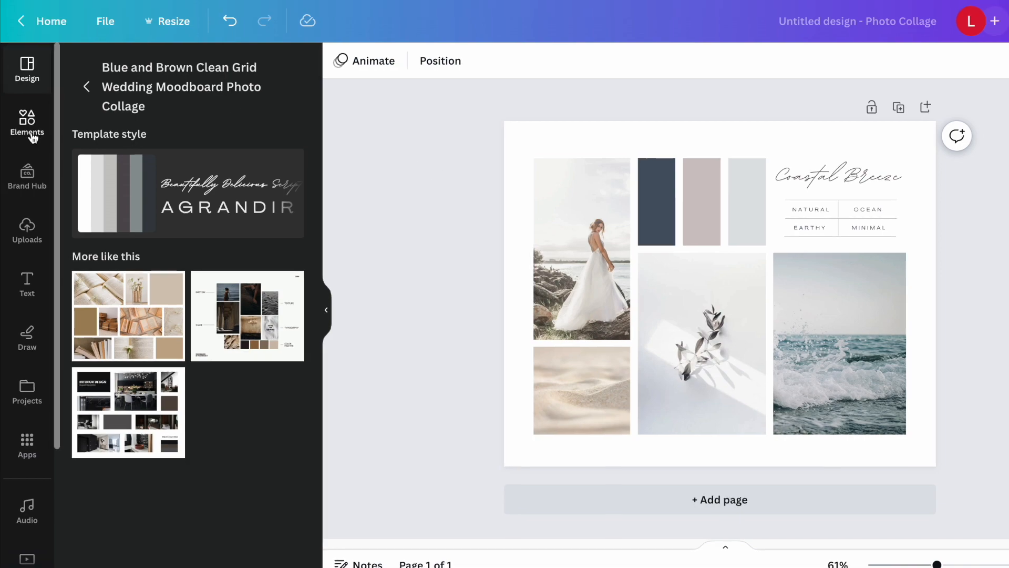
Place the uploaded photo of the two hanging macrame shelves in the board's central image frame and remove its background.
{"action": "left_click", "coordinate": [48, 113]}
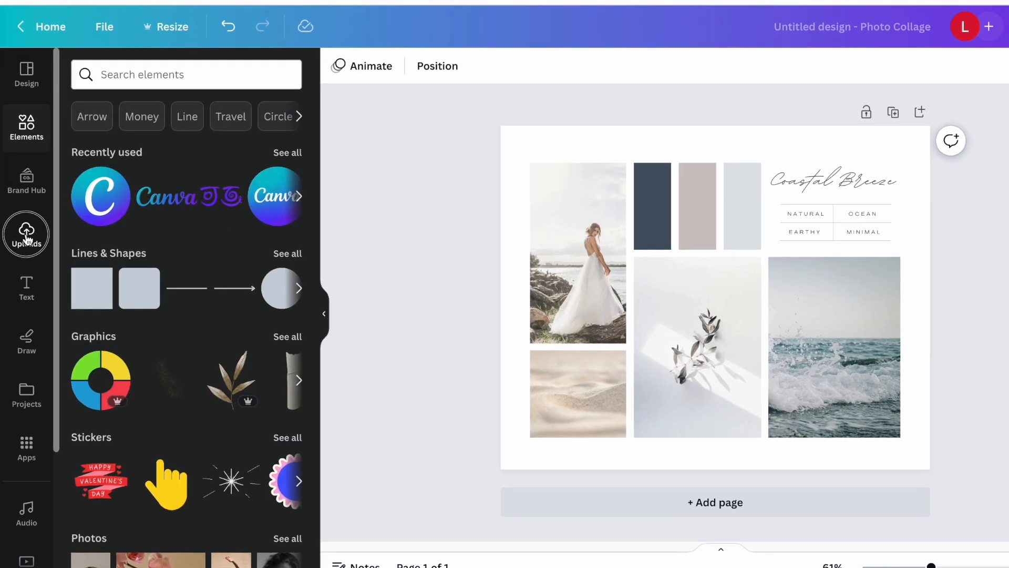
{"action": "left_click", "coordinate": [27, 231]}
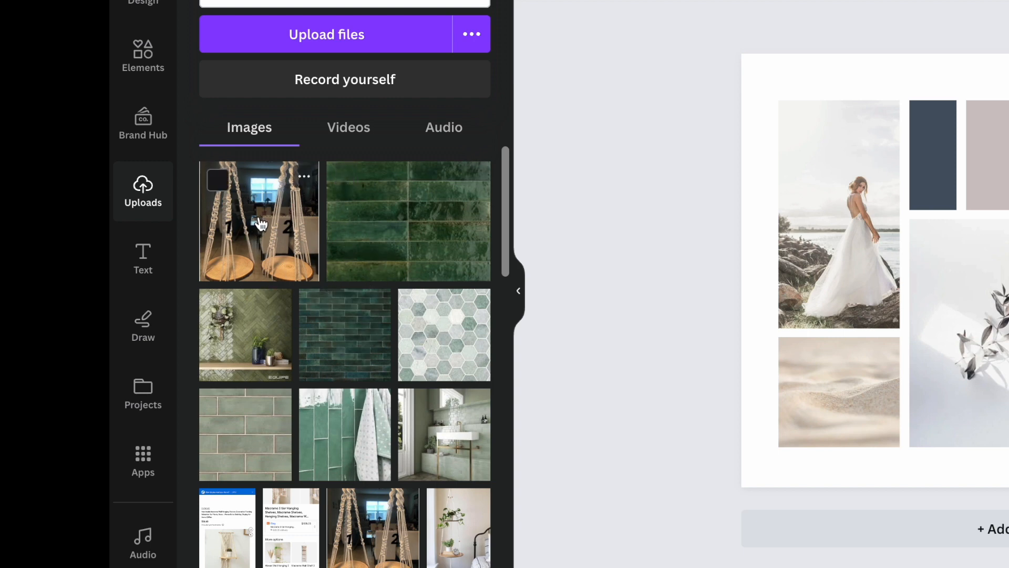
{"action": "left_click_drag", "start_coordinate": [261, 223], "coordinate": [799, 244]}
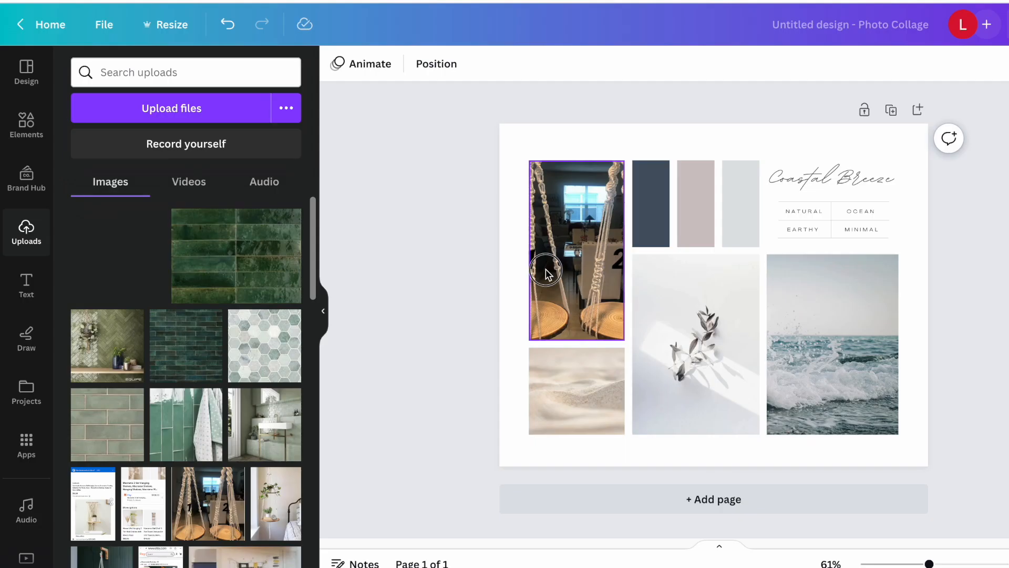
{"action": "left_click_drag", "start_coordinate": [545, 272], "coordinate": [111, 255]}
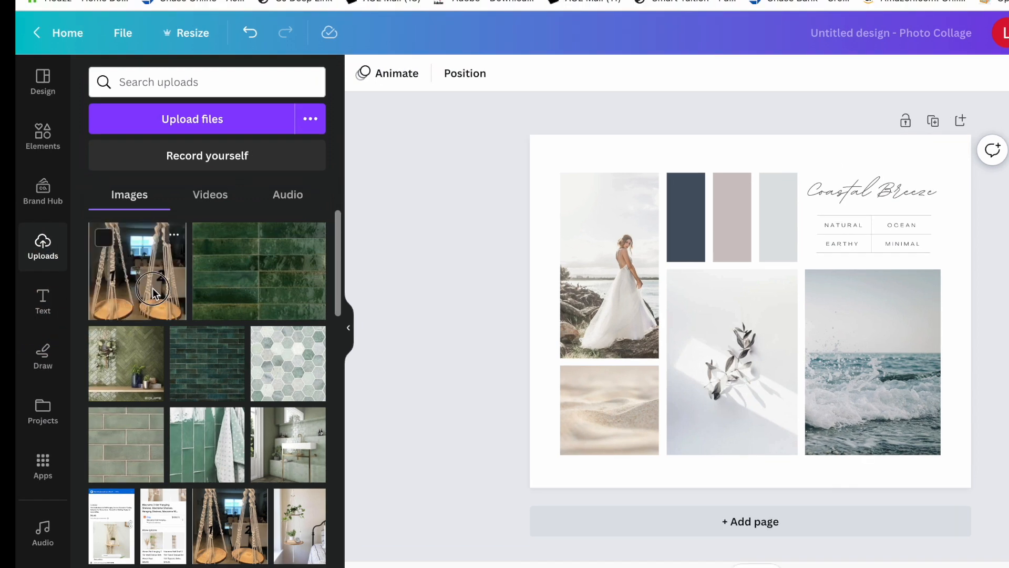
{"action": "left_click_drag", "start_coordinate": [152, 292], "coordinate": [729, 341]}
{"action": "right_click", "coordinate": [729, 341]}
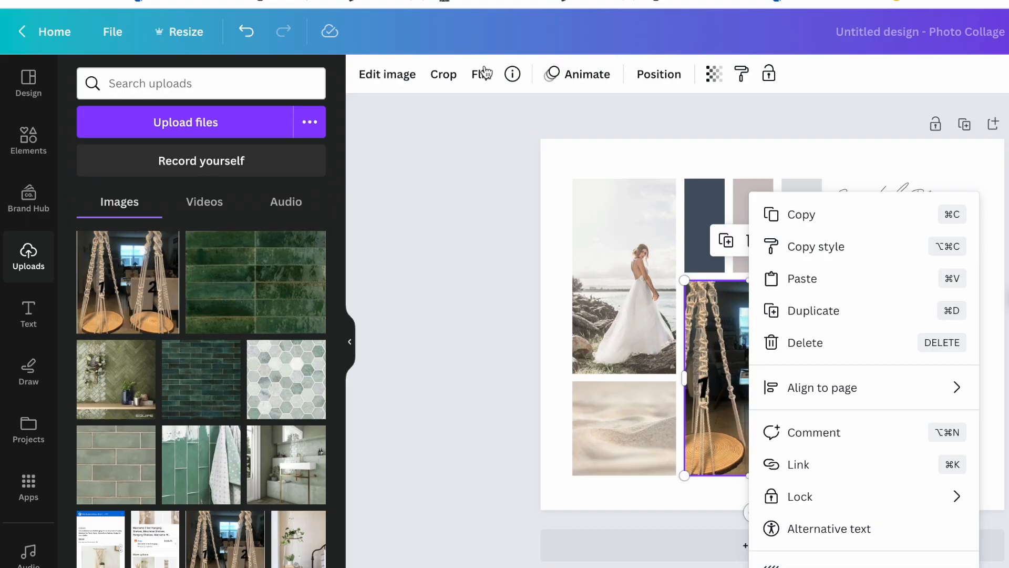
{"action": "left_click", "coordinate": [387, 74]}
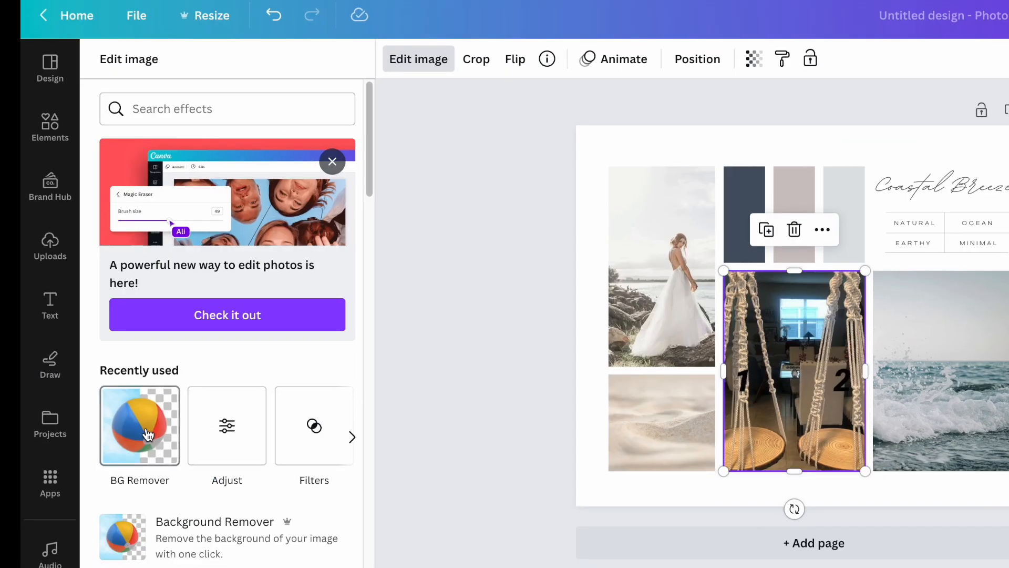
{"action": "left_click", "coordinate": [135, 443]}
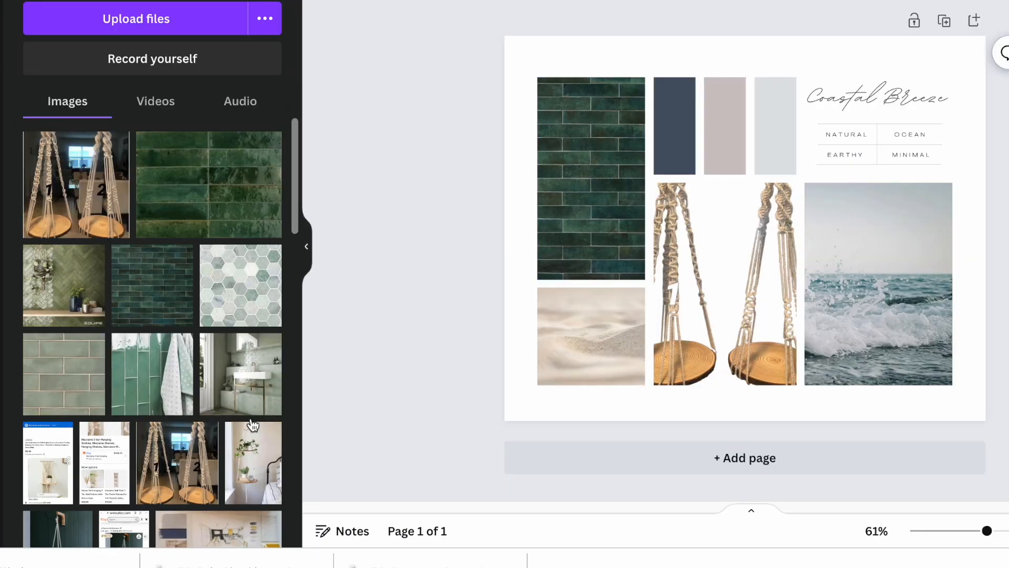
Fill the tall left frame with dark green tile, the large right frame with the bathroom sink, and the small one with the plant shelf.
{"action": "left_click_drag", "start_coordinate": [247, 399], "coordinate": [539, 357]}
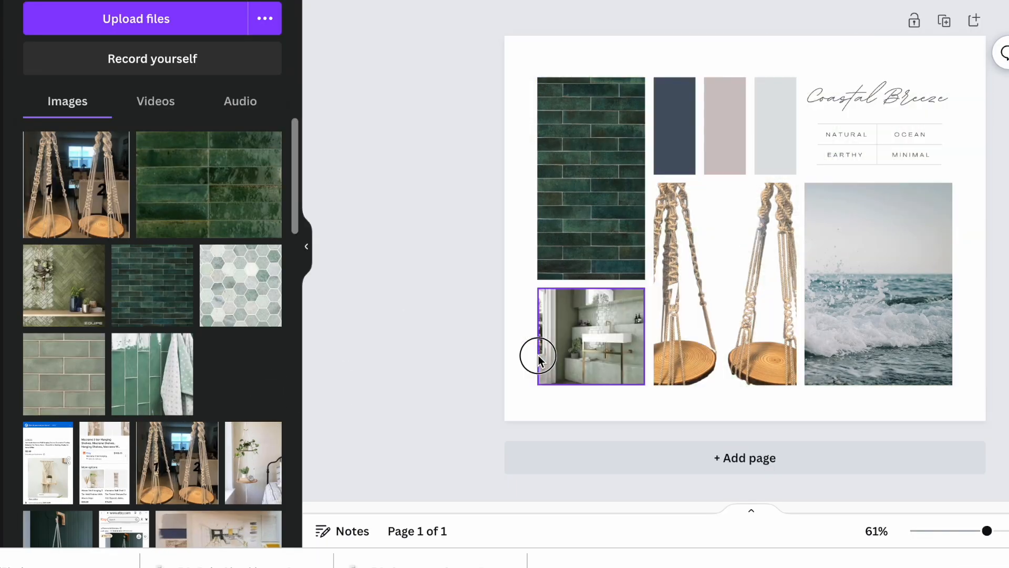
{"action": "left_click_drag", "start_coordinate": [539, 357], "coordinate": [870, 310]}
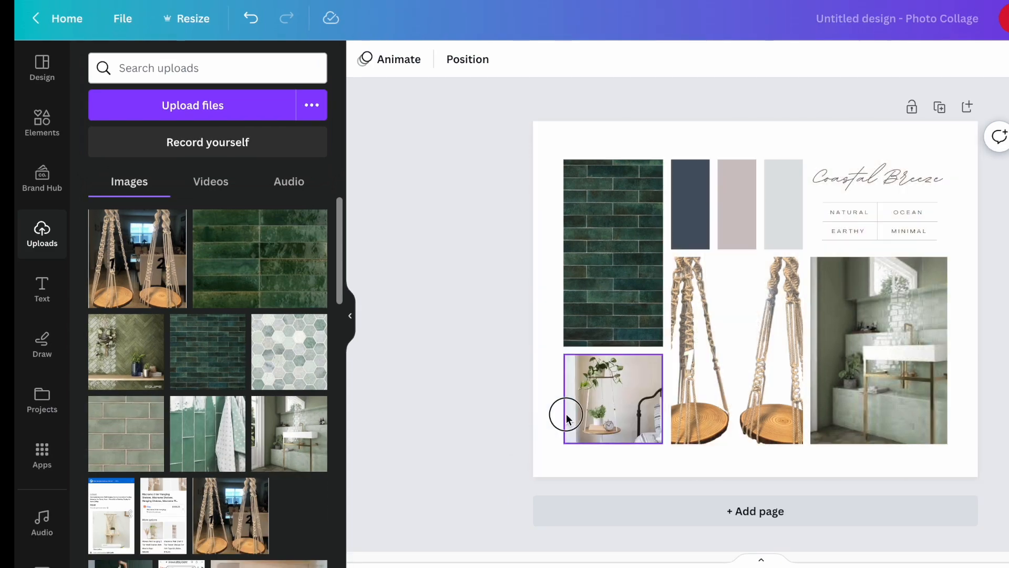
{"action": "left_click_drag", "start_coordinate": [565, 412], "coordinate": [568, 419]}
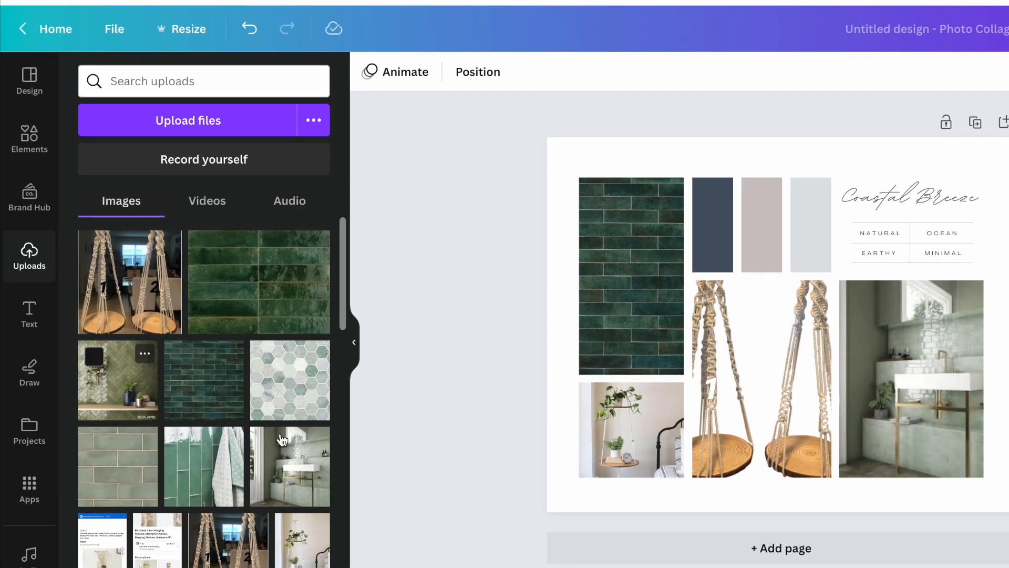
Recolor the three swatches with photo colors: dark green from the tile, tan from the macrame shelves, and light taupe for the third.
{"action": "left_click", "coordinate": [720, 246]}
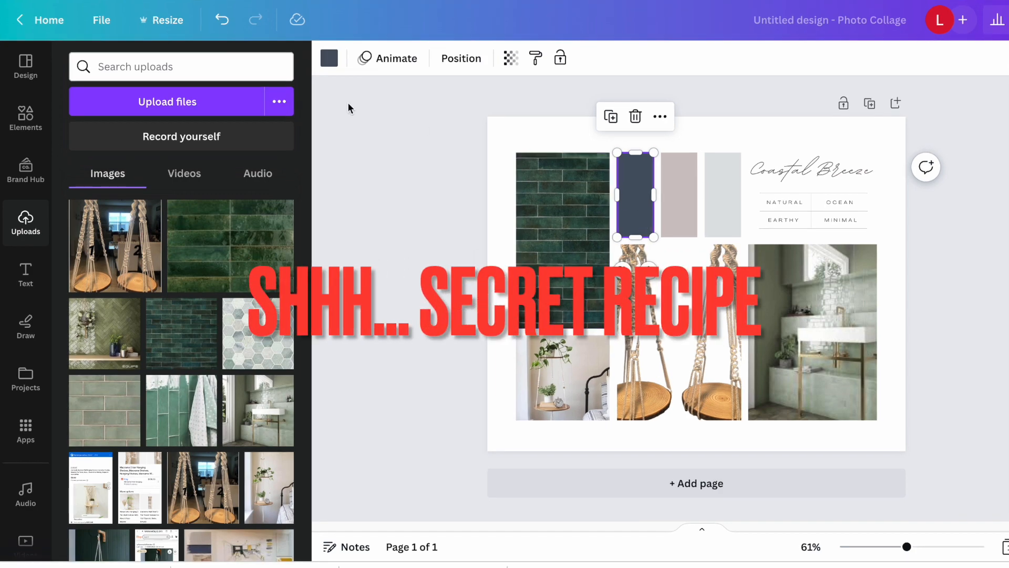
{"action": "left_click", "coordinate": [329, 59]}
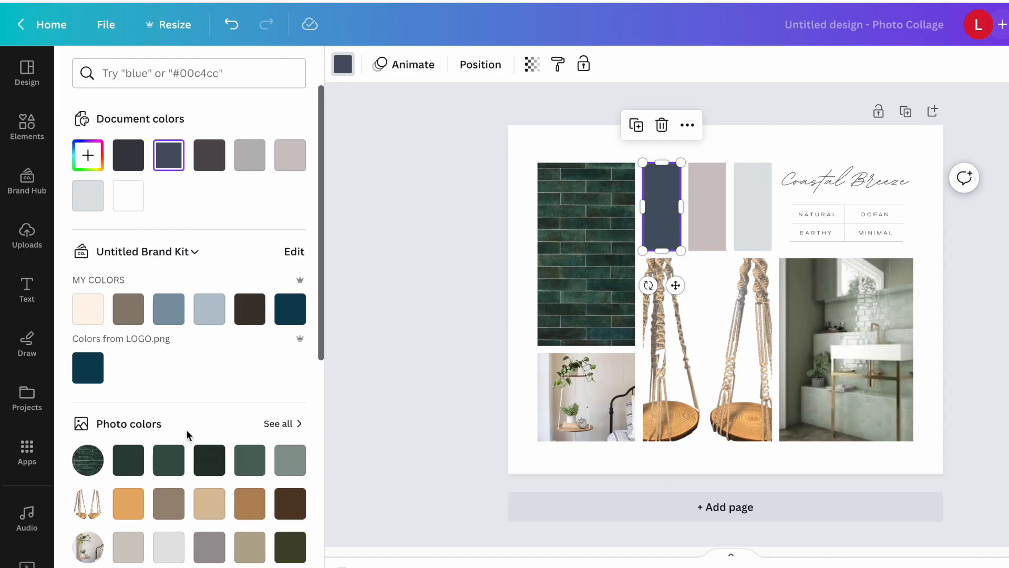
{"action": "scroll", "coordinate": [309, 428], "scroll_direction": "down", "scroll_amount": 2}
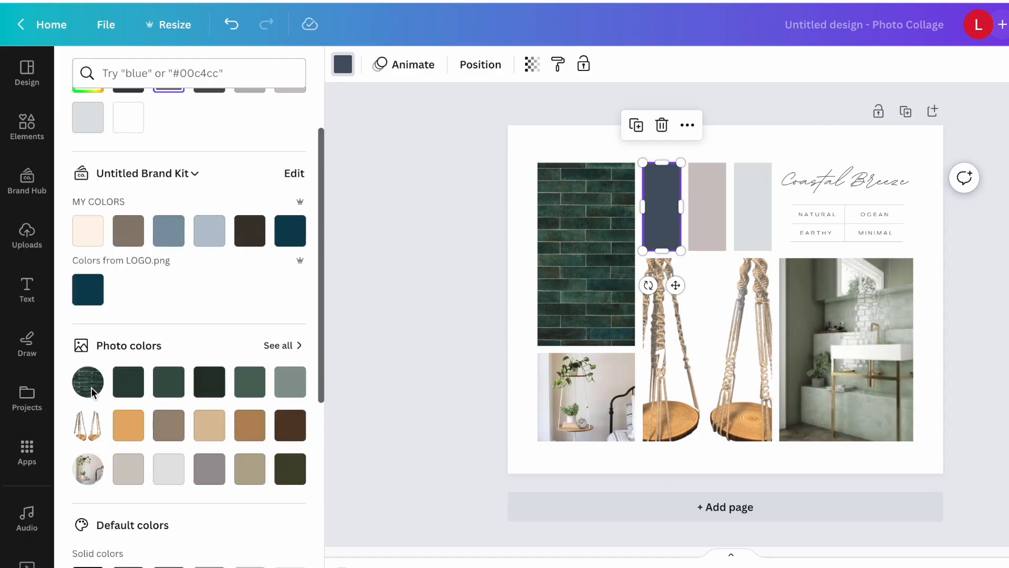
{"action": "left_click", "coordinate": [168, 382]}
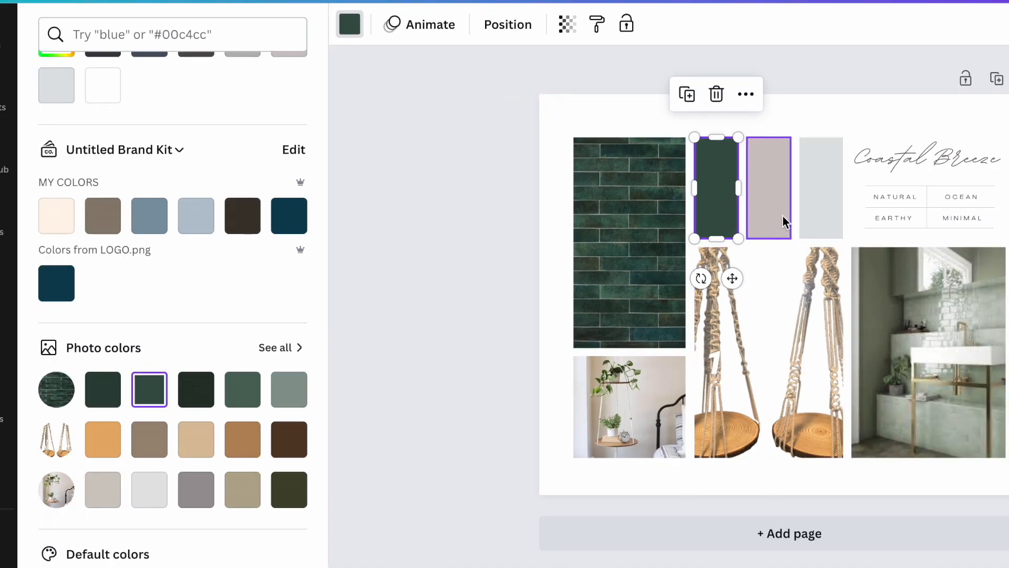
{"action": "left_click", "coordinate": [783, 221]}
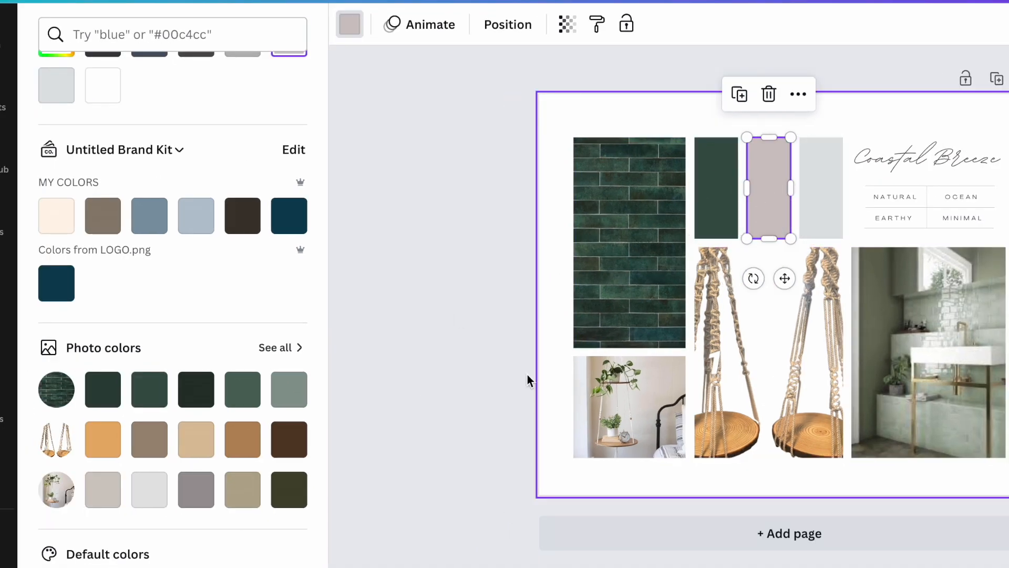
{"action": "left_click", "coordinate": [198, 441]}
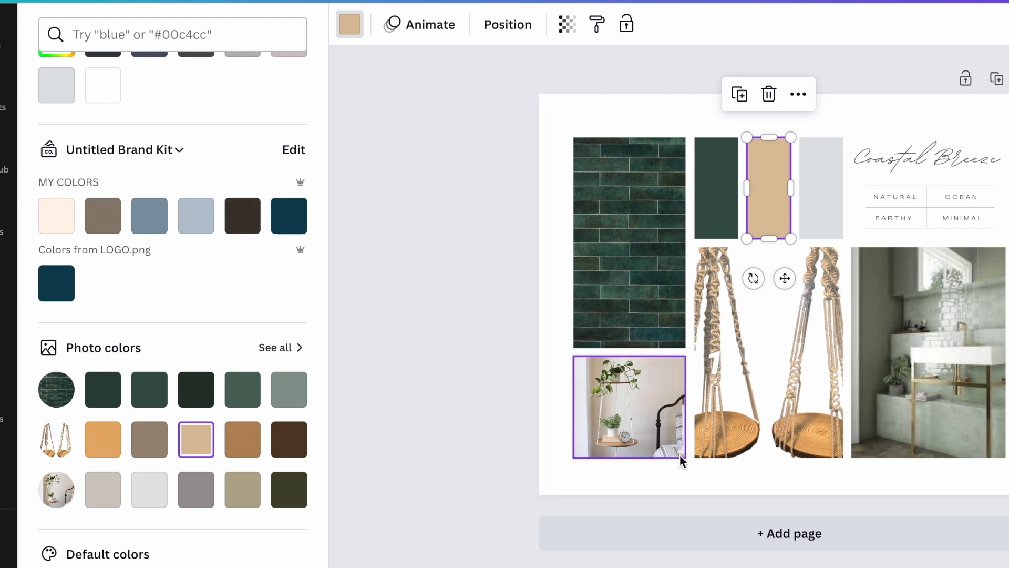
{"action": "left_click", "coordinate": [823, 170]}
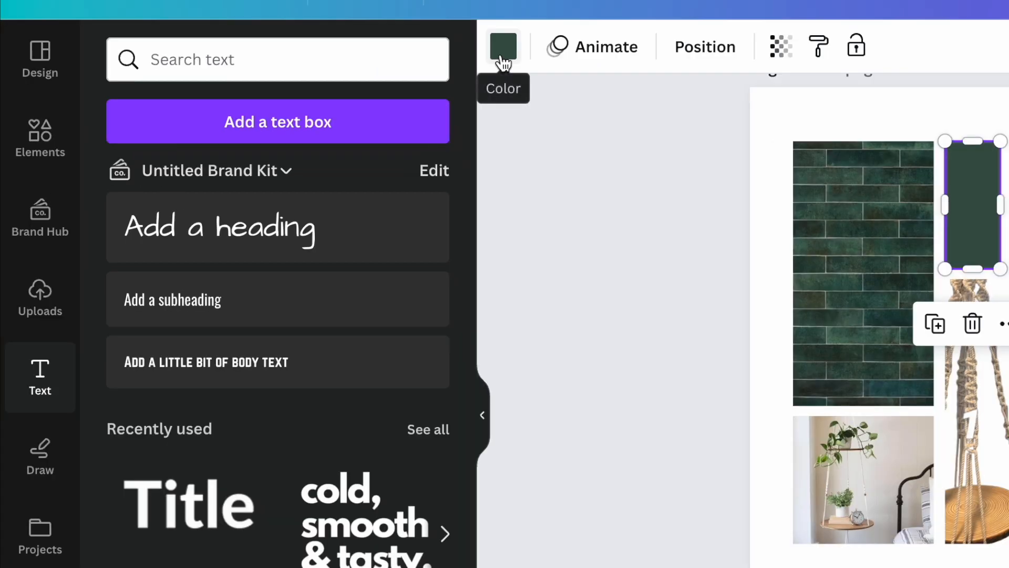
Give the first swatch on page 1 the custom solid color #204736.
{"action": "left_click", "coordinate": [390, 78]}
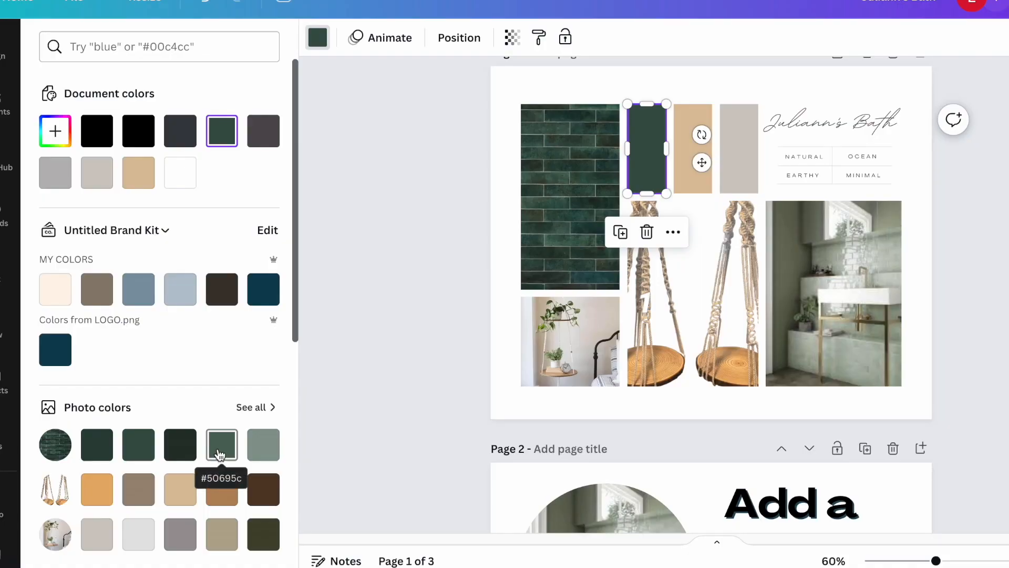
{"action": "left_click", "coordinate": [56, 133]}
{"action": "left_click", "coordinate": [199, 233]}
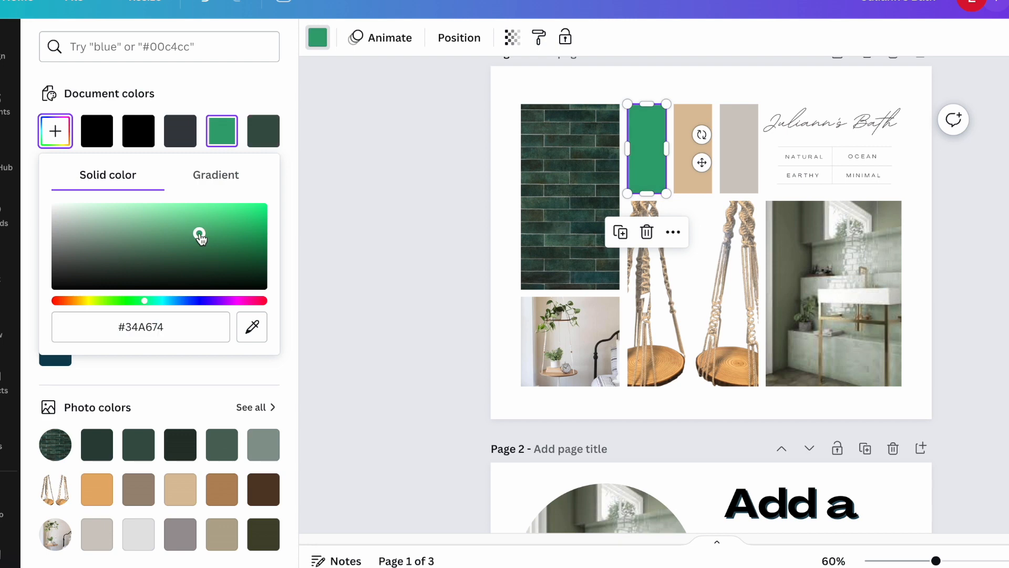
{"action": "left_click", "coordinate": [145, 235]}
{"action": "left_click", "coordinate": [169, 267]}
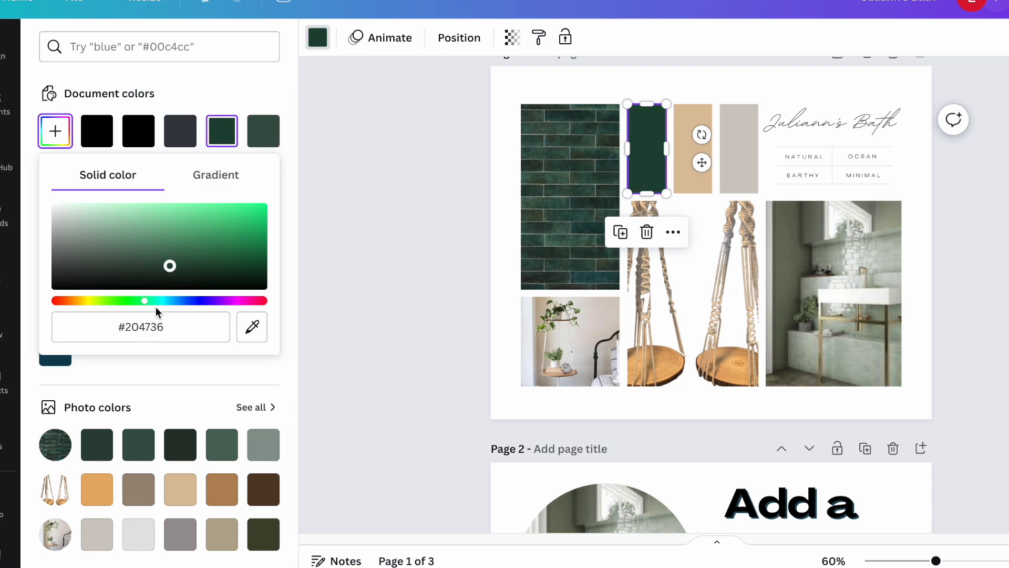
{"action": "left_click", "coordinate": [179, 327]}
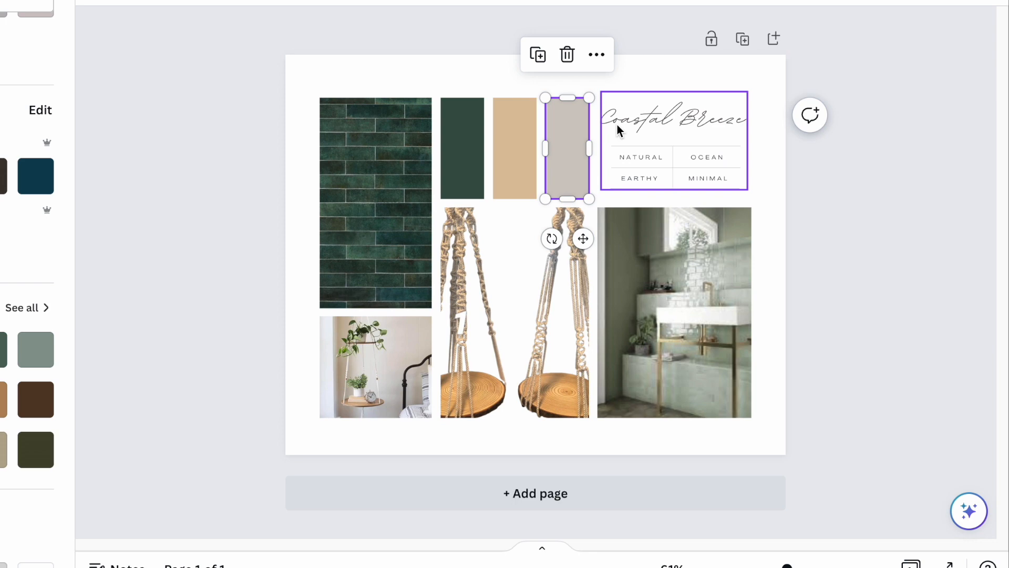
Replace the Coastal Breeze title with the client's first name in possessive form followed by "Bath".
{"action": "left_click", "coordinate": [617, 125]}
{"action": "double_click", "coordinate": [617, 124]}
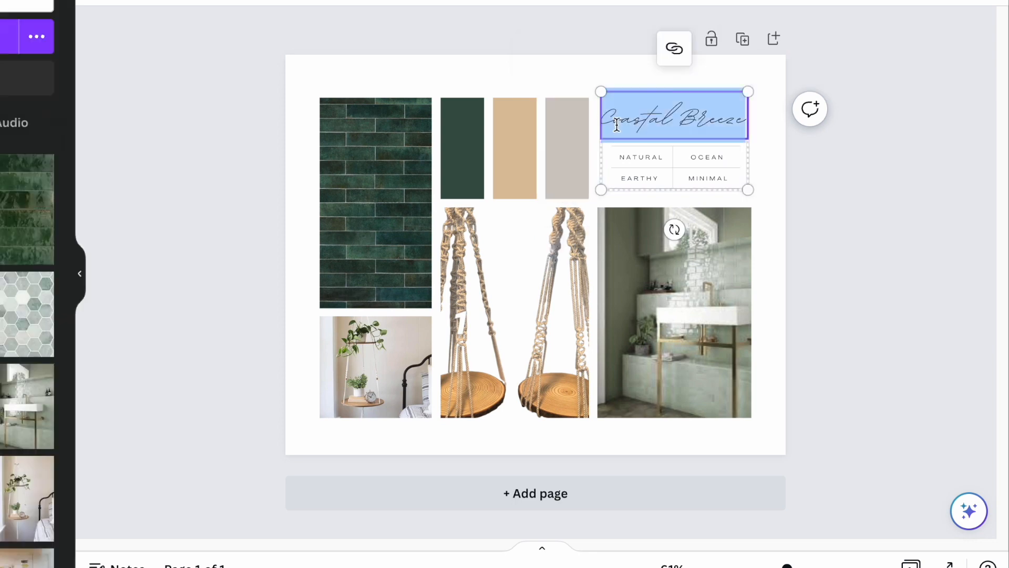
{"action": "type", "text": "Juliann's Bath"}
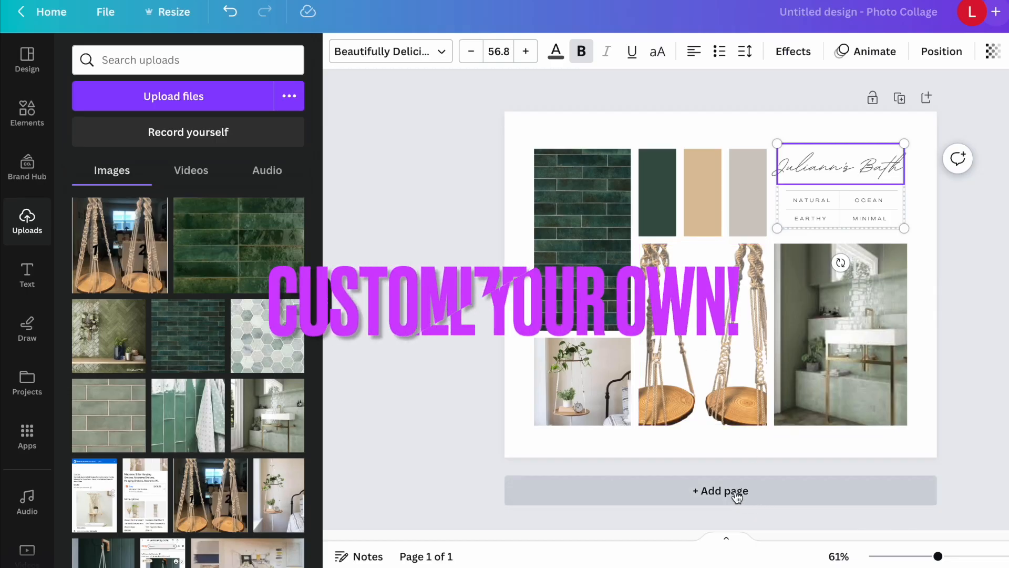
Add a blank second page and place a circular frame in its upper-left corner.
{"action": "left_click", "coordinate": [737, 494]}
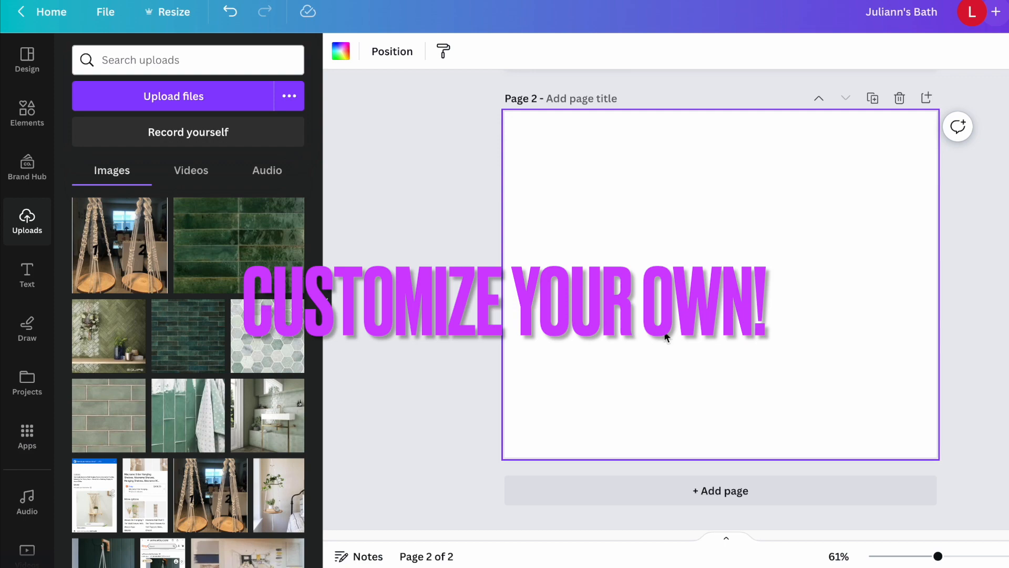
{"action": "left_click", "coordinate": [28, 101]}
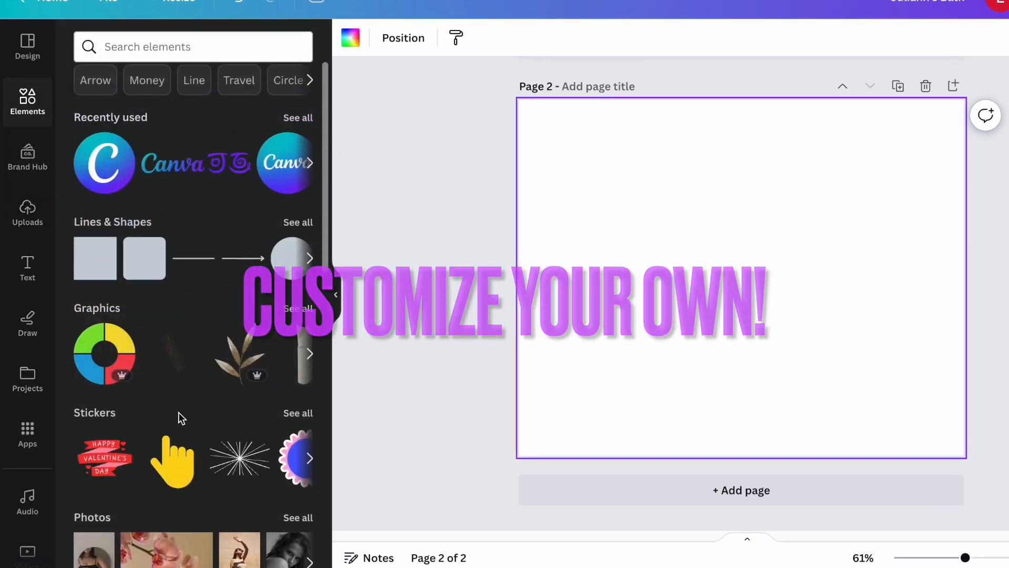
{"action": "scroll", "coordinate": [182, 418], "scroll_direction": "down", "scroll_amount": 10}
{"action": "left_click", "coordinate": [126, 307]}
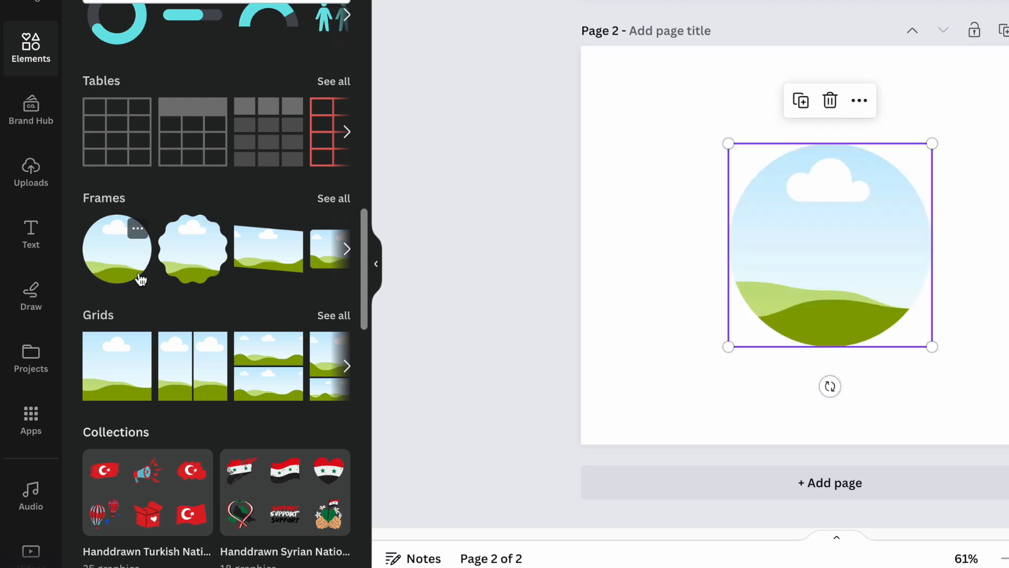
{"action": "left_click_drag", "start_coordinate": [811, 277], "coordinate": [692, 203]}
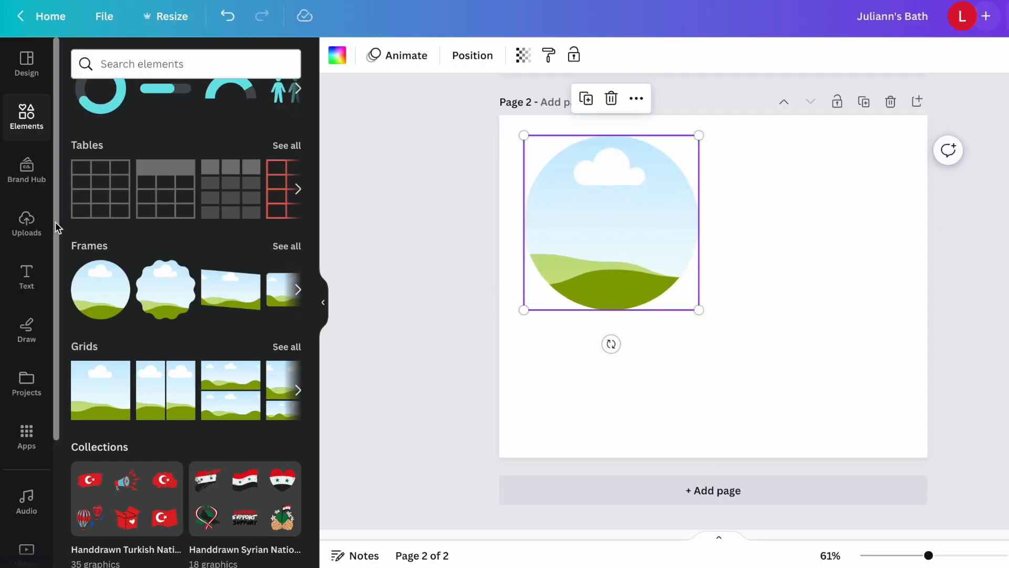
Fill the circular frame with the hexagon tile photo, and replace it with the bathroom sink photo.
{"action": "left_click", "coordinate": [28, 225]}
{"action": "left_click_drag", "start_coordinate": [265, 346], "coordinate": [605, 268]}
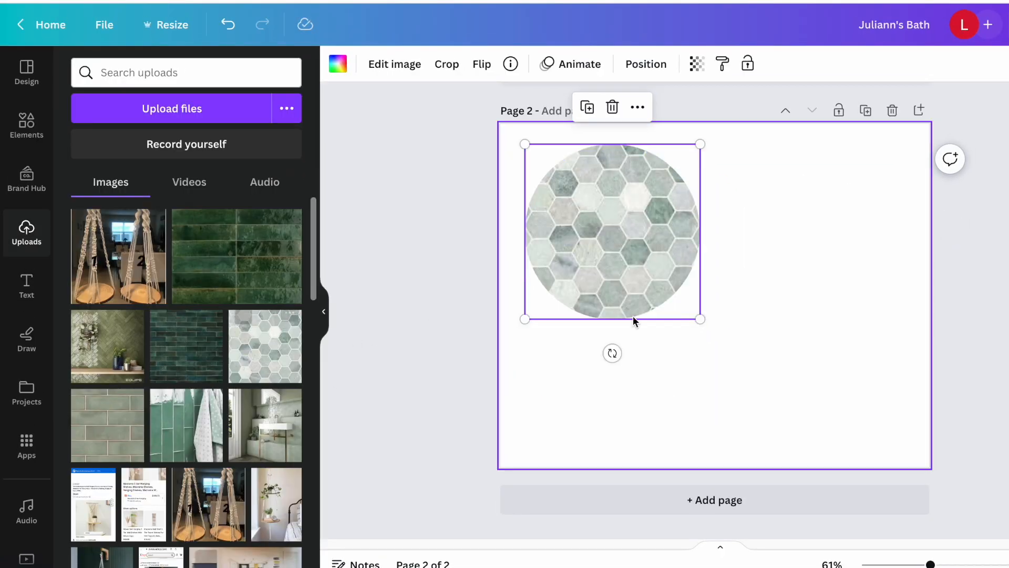
{"action": "left_click_drag", "start_coordinate": [270, 415], "coordinate": [564, 286]}
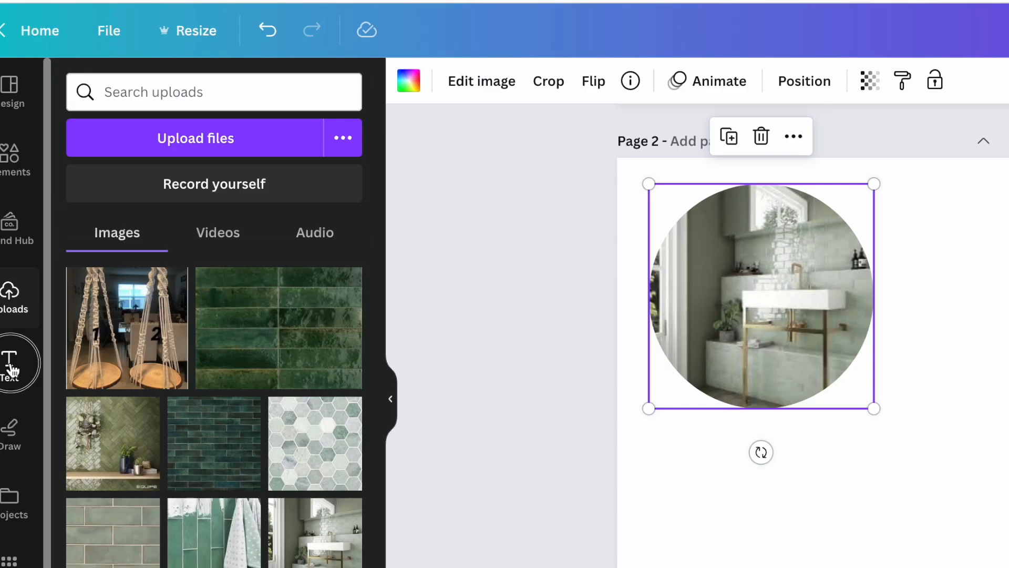
Add a default heading text to page 2 below the circular bathroom photo.
{"action": "left_click", "coordinate": [27, 269]}
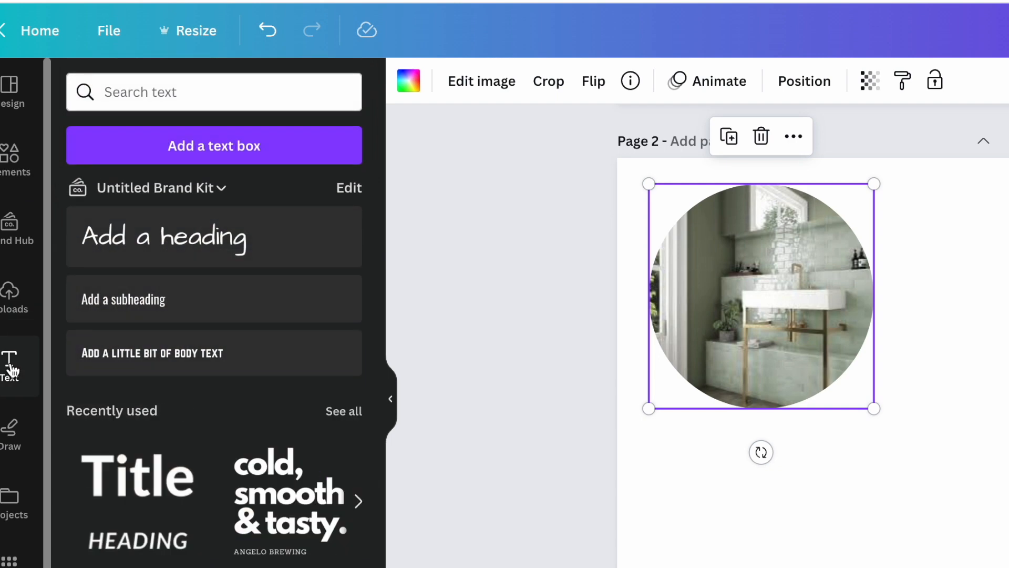
{"action": "left_click", "coordinate": [158, 255]}
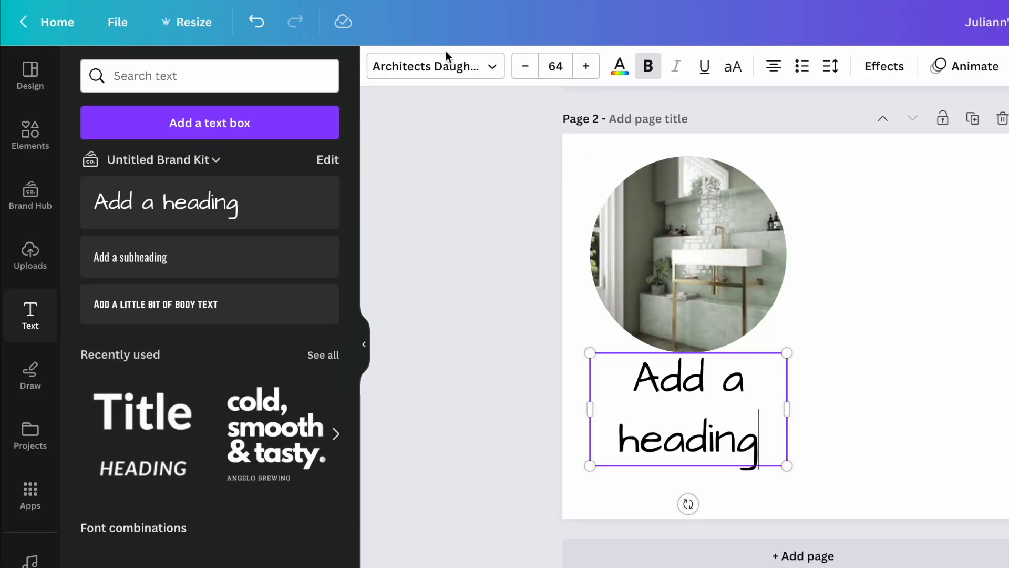
Change the page 2 heading's font to Agrandir Wide, and widen and place it beside the circular bathroom photo.
{"action": "left_click", "coordinate": [466, 80]}
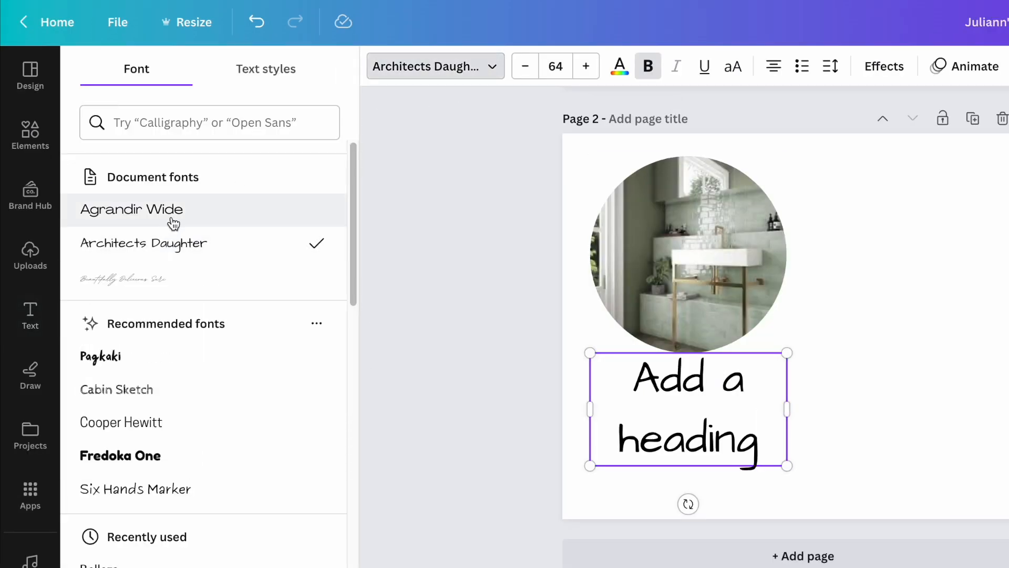
{"action": "left_click", "coordinate": [173, 210]}
{"action": "left_click_drag", "start_coordinate": [724, 380], "coordinate": [811, 374]}
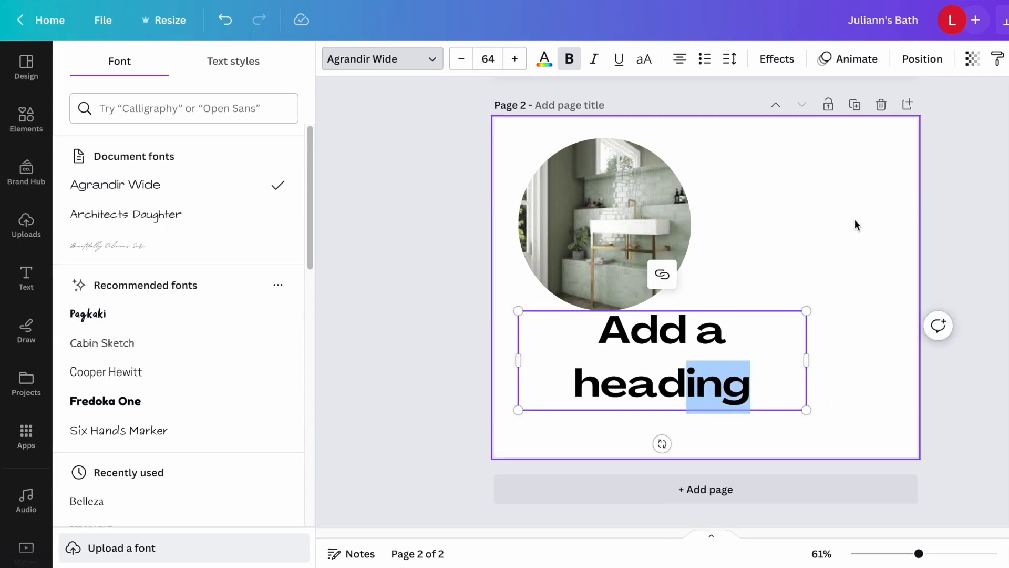
{"action": "left_click", "coordinate": [863, 219]}
{"action": "left_click_drag", "start_coordinate": [742, 345], "coordinate": [840, 189]}
Apply a Shadow effect to the page 2 heading with a dark teal shadow colour and a transparency of 93.
{"action": "left_click", "coordinate": [777, 59]}
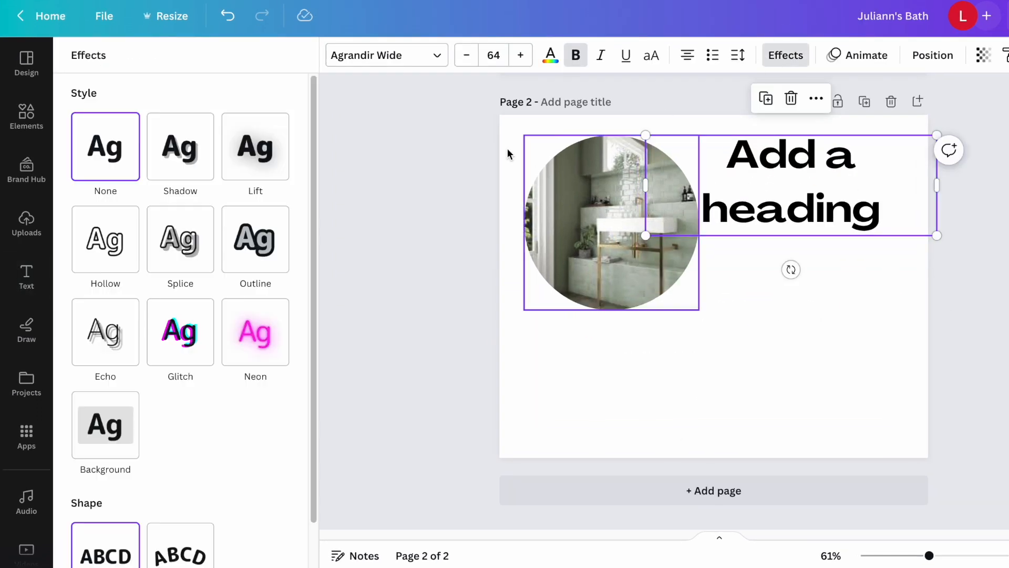
{"action": "left_click", "coordinate": [184, 164]}
{"action": "left_click", "coordinate": [282, 387]}
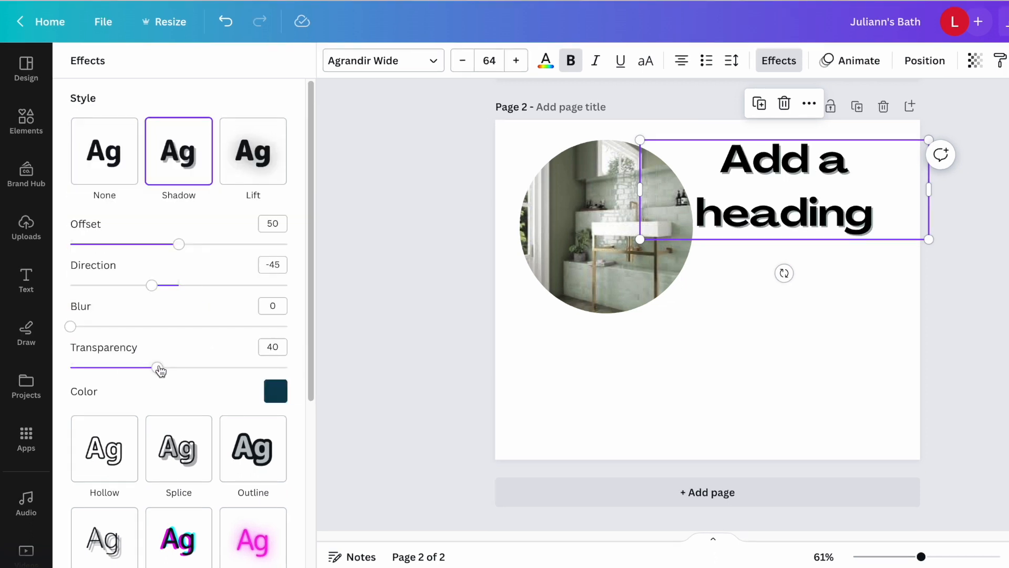
{"action": "left_click_drag", "start_coordinate": [160, 371], "coordinate": [273, 377]}
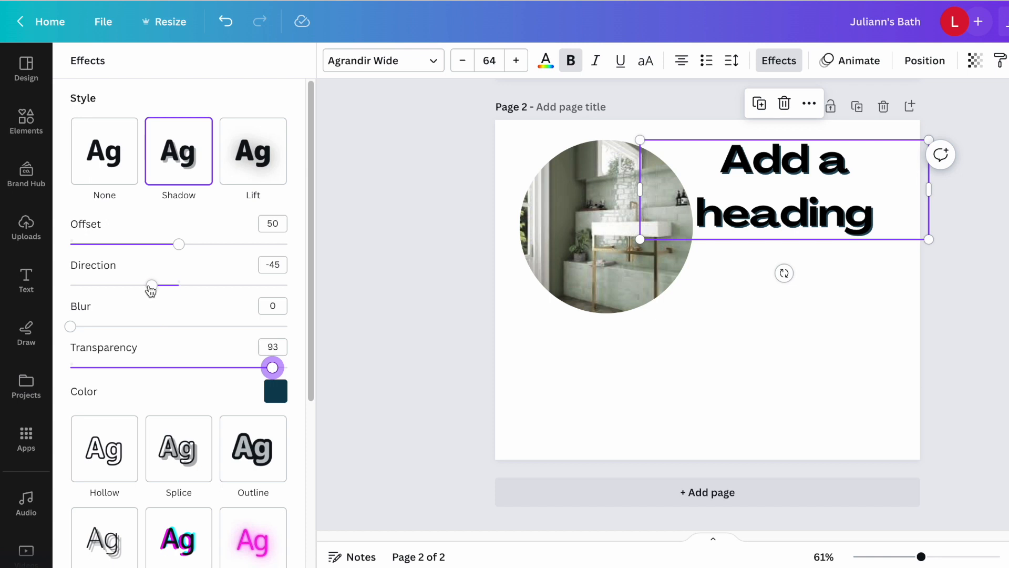
{"action": "left_click", "coordinate": [727, 275]}
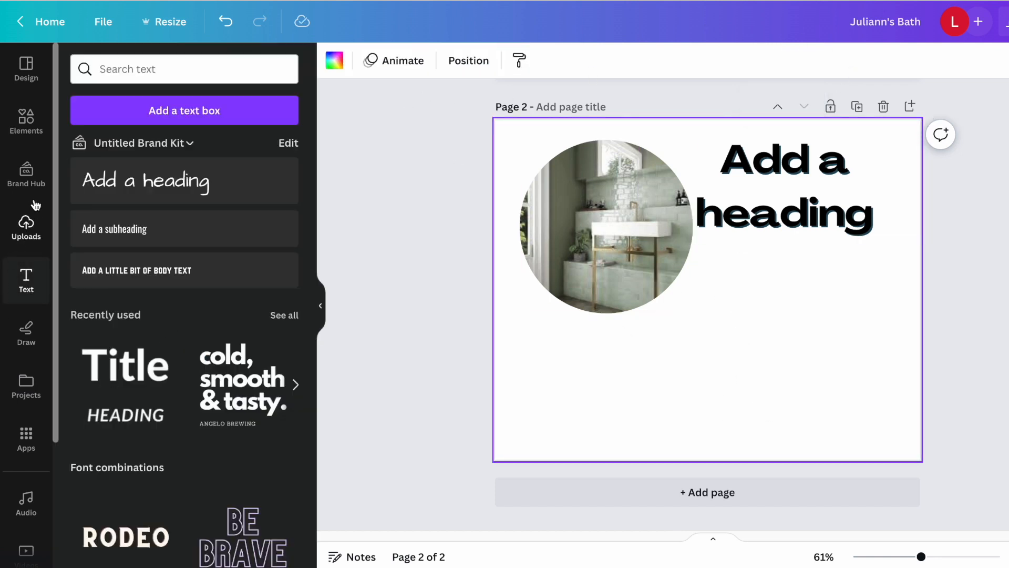
Place a decorative graphic in the empty area below the heading on page 2.
{"action": "left_click", "coordinate": [26, 122]}
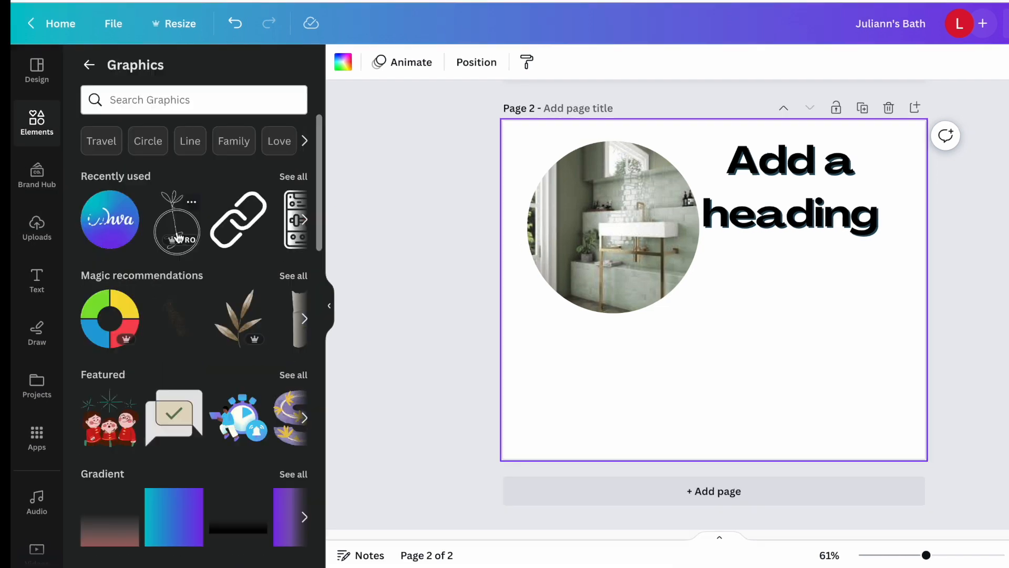
{"action": "left_click", "coordinate": [109, 218]}
{"action": "left_click_drag", "start_coordinate": [725, 340], "coordinate": [889, 377]}
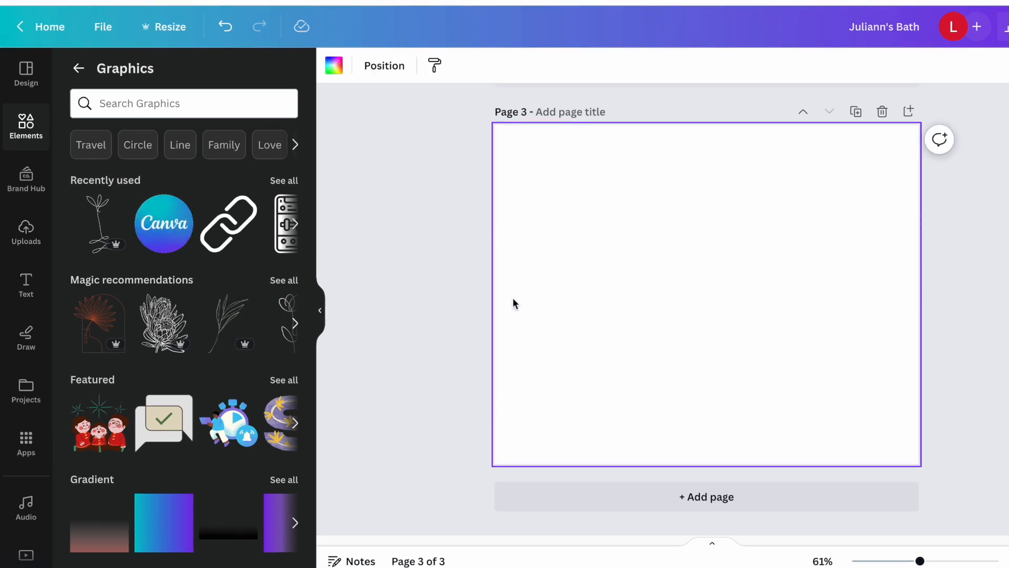
Fill the blank page 3 with a photo grid of four narrow cells above one wide cell.
{"action": "left_click", "coordinate": [27, 138]}
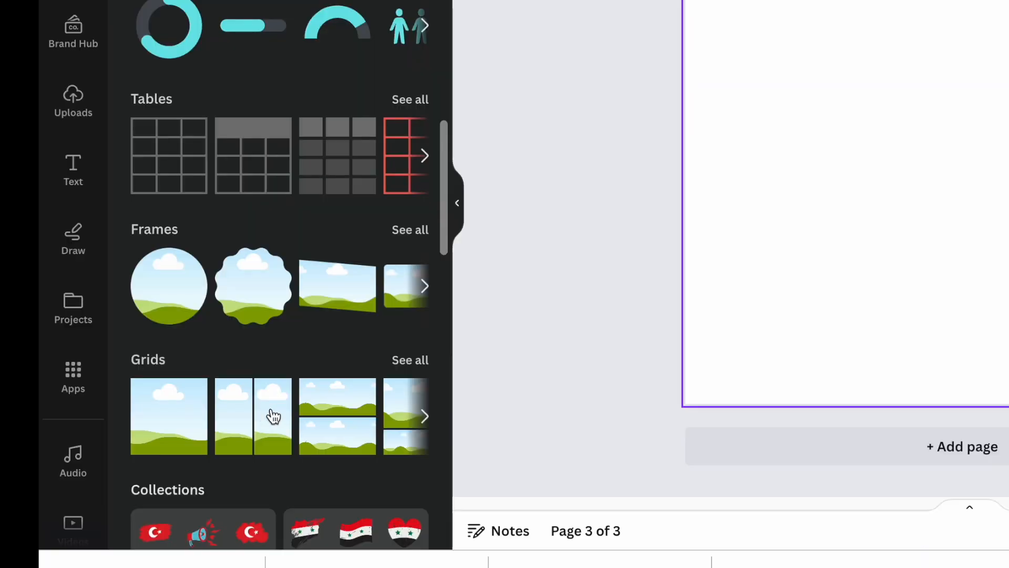
{"action": "left_click", "coordinate": [406, 361]}
{"action": "scroll", "coordinate": [126, 441], "scroll_direction": "down", "scroll_amount": 5}
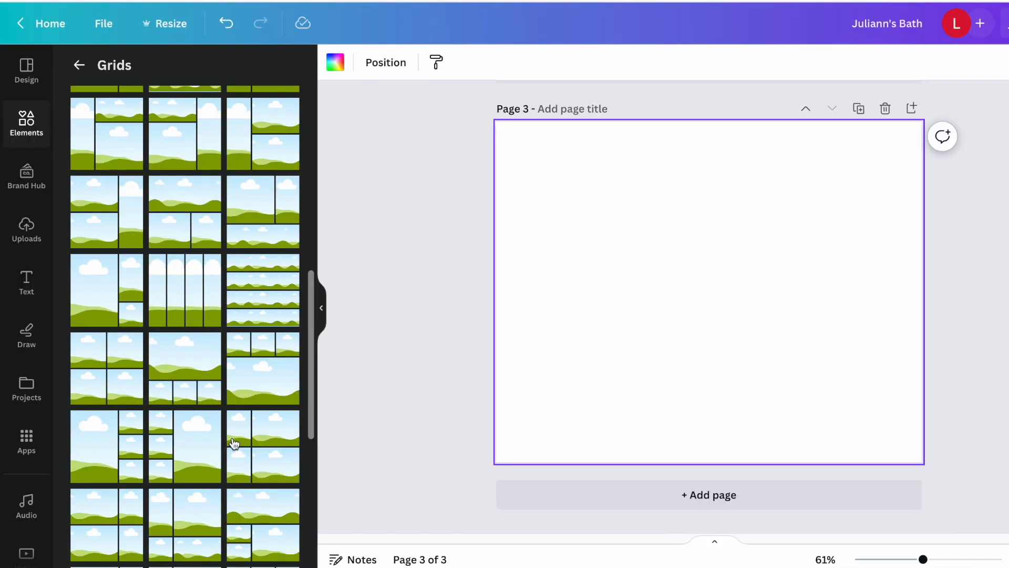
{"action": "scroll", "coordinate": [234, 443], "scroll_direction": "down", "scroll_amount": 3}
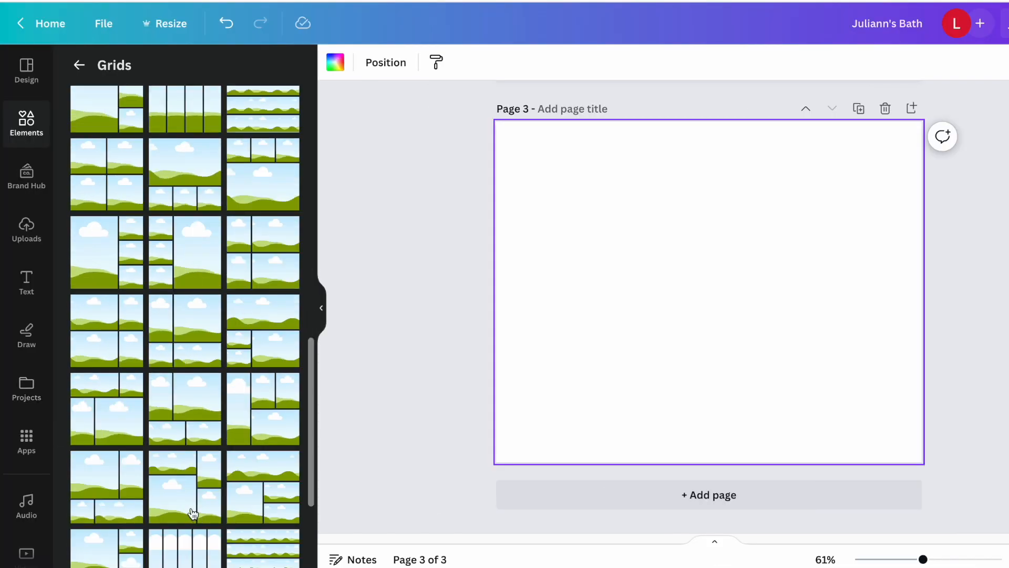
{"action": "left_click", "coordinate": [187, 503]}
{"action": "left_click", "coordinate": [271, 504]}
{"action": "scroll", "coordinate": [282, 517], "scroll_direction": "down", "scroll_amount": 5}
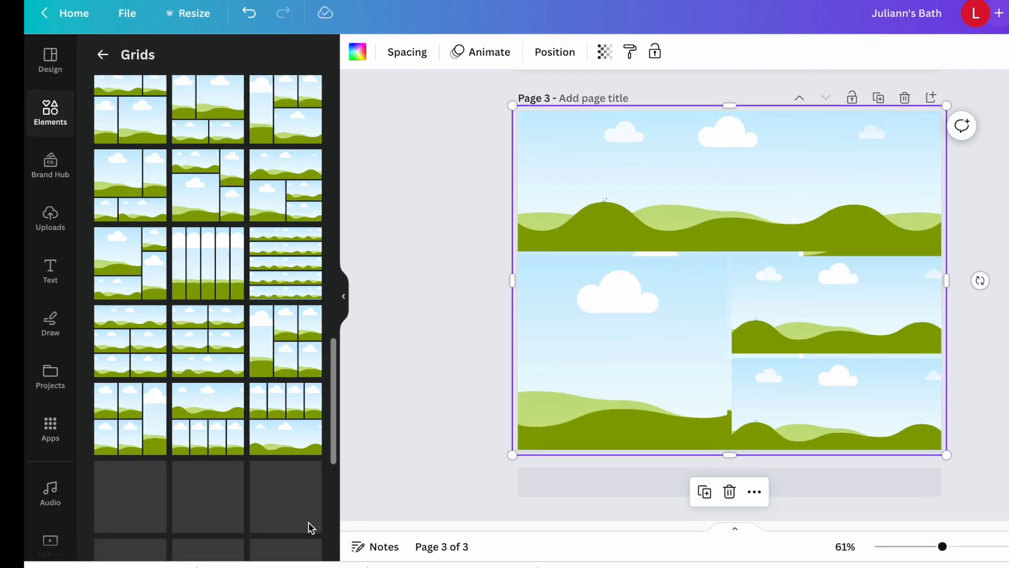
{"action": "left_click", "coordinate": [282, 446]}
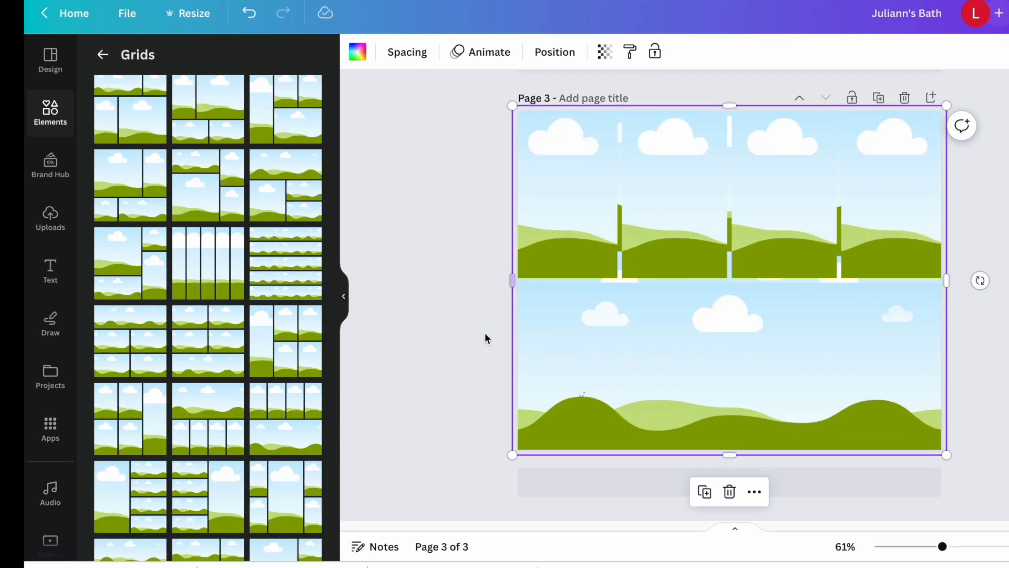
{"action": "left_click", "coordinate": [485, 337]}
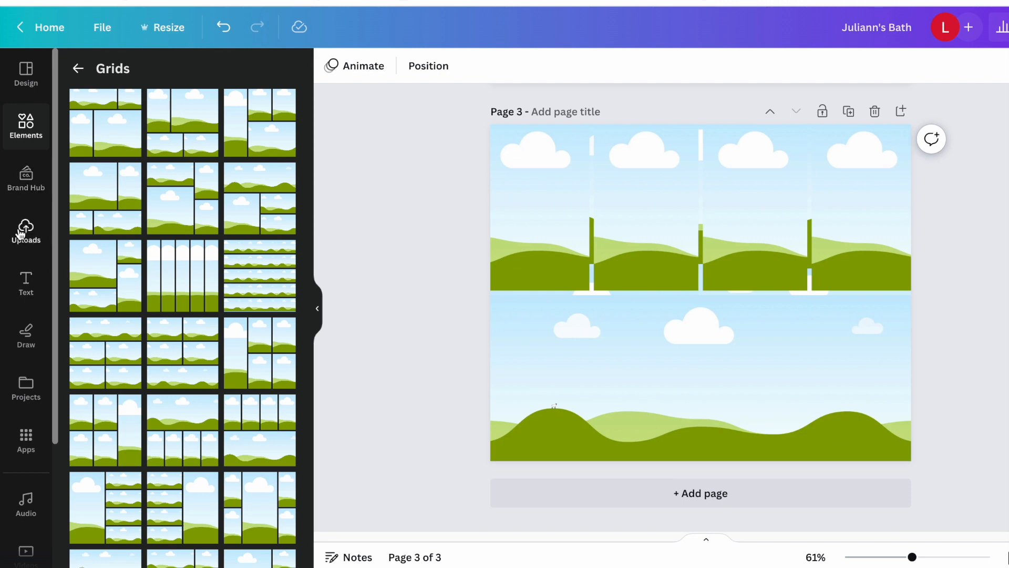
Fill the wide lower cell with the glossy green tile photo and the upper cells with the hexagon, vertical green, dark green brick and sage brick tiles.
{"action": "left_click", "coordinate": [21, 233]}
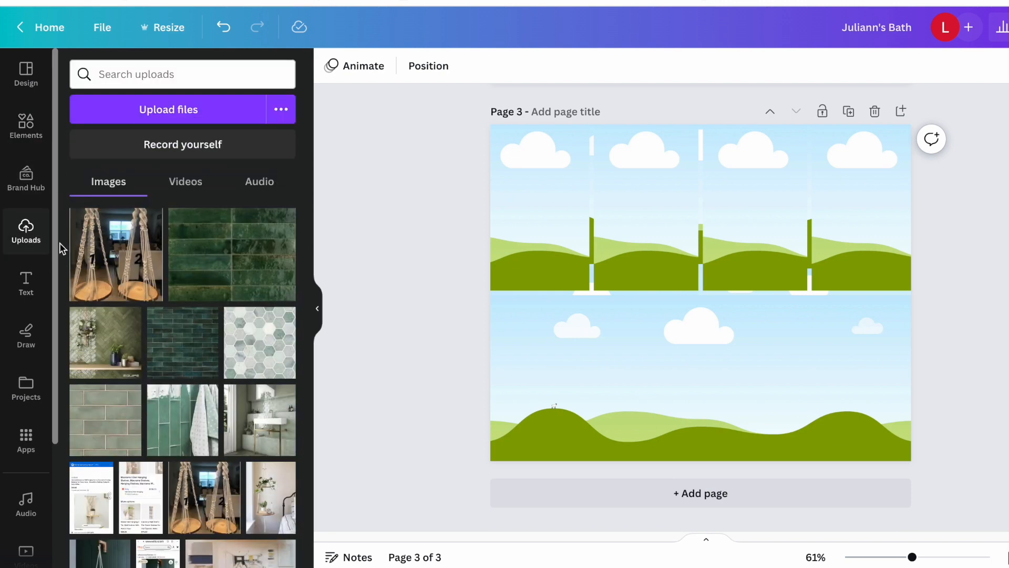
{"action": "left_click", "coordinate": [248, 247]}
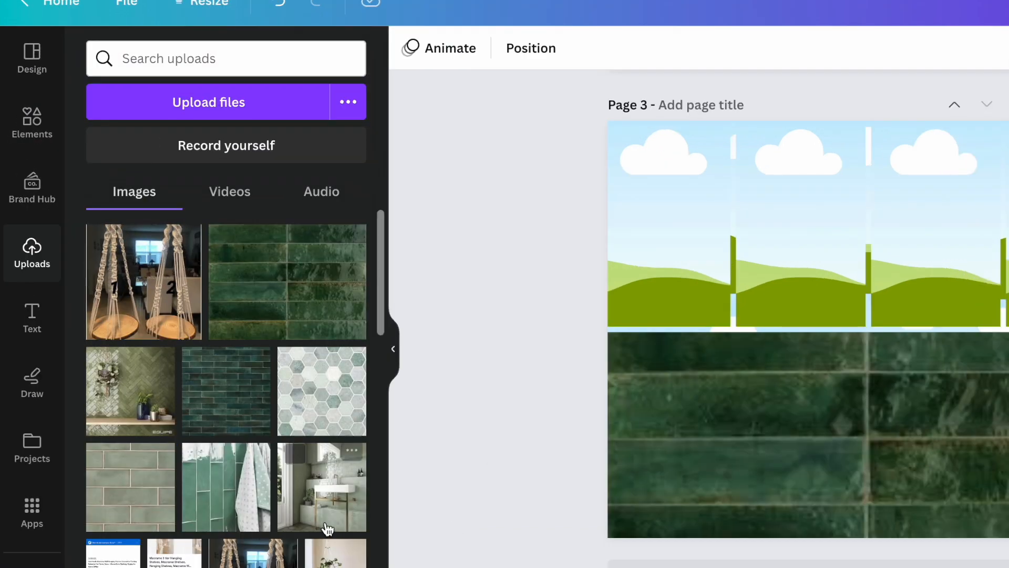
{"action": "left_click_drag", "start_coordinate": [346, 408], "coordinate": [619, 270]}
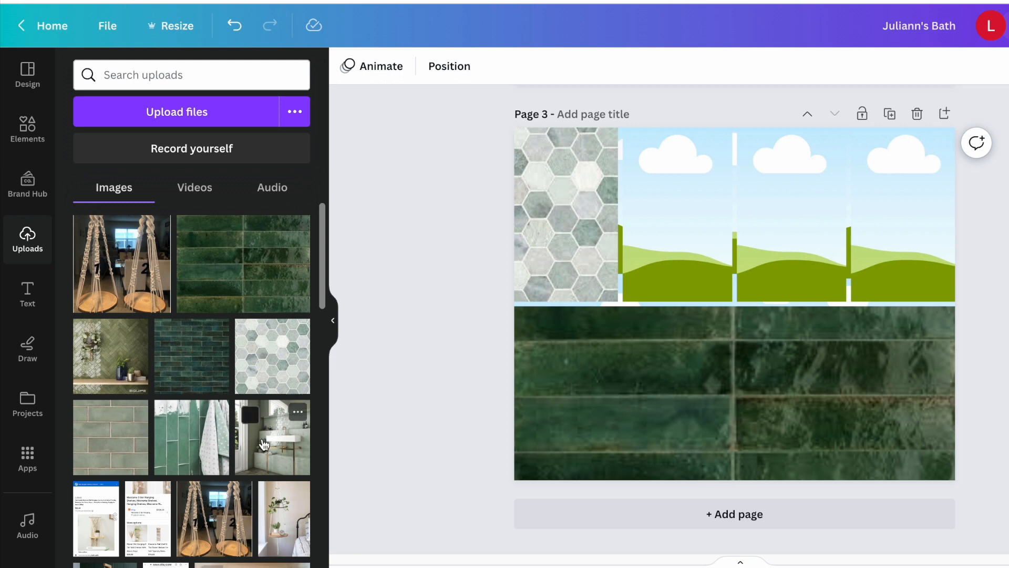
{"action": "left_click_drag", "start_coordinate": [227, 484], "coordinate": [747, 305]}
{"action": "left_click_drag", "start_coordinate": [633, 283], "coordinate": [633, 284]}
{"action": "left_click_drag", "start_coordinate": [191, 356], "coordinate": [779, 245]}
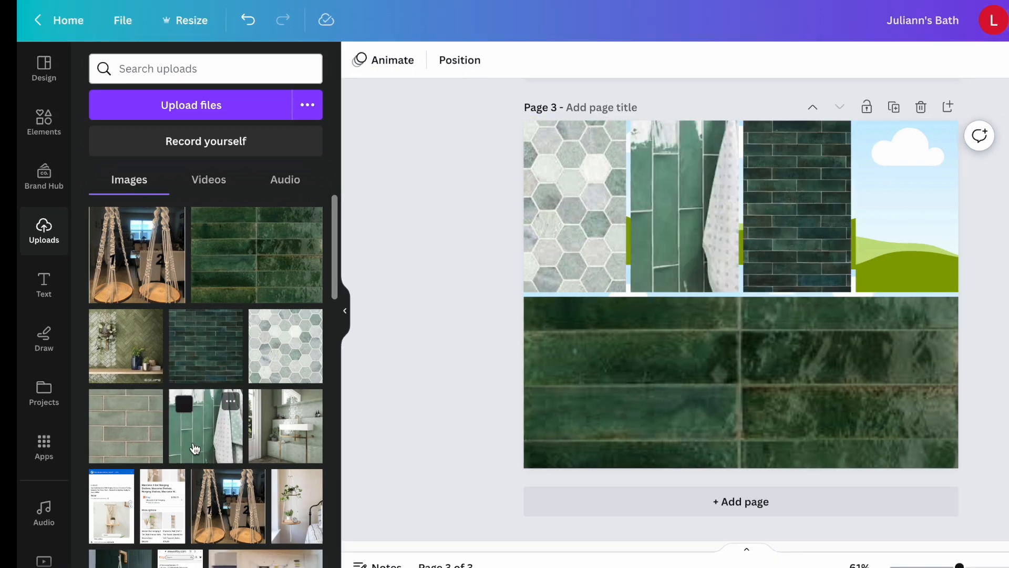
{"action": "left_click_drag", "start_coordinate": [131, 415], "coordinate": [904, 211]}
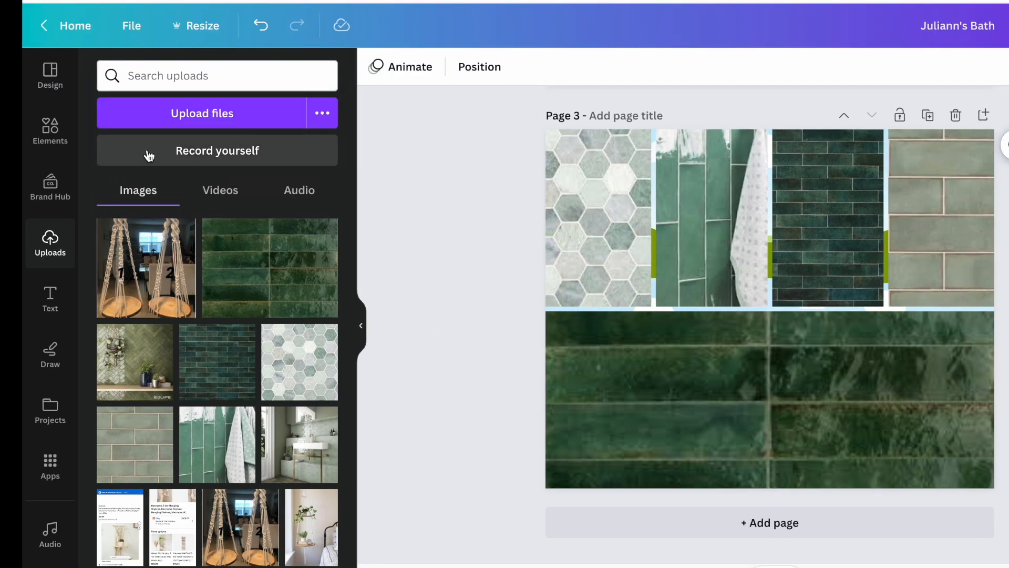
Position a default heading over the wide lower tile photo on page 3 and enlarge its text to 78.4.
{"action": "left_click_drag", "start_coordinate": [750, 303], "coordinate": [732, 347]}
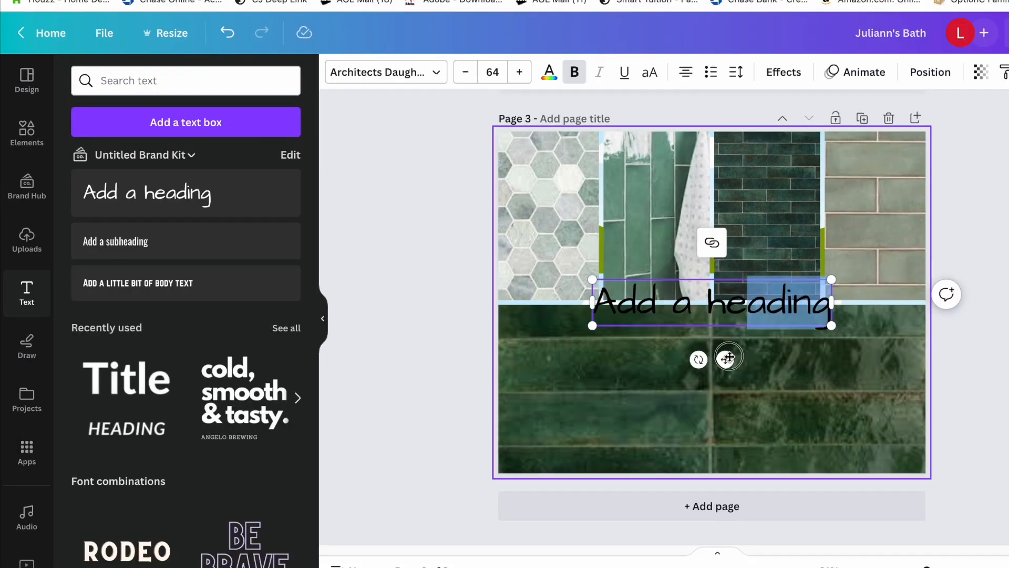
{"action": "left_click", "coordinate": [758, 353]}
{"action": "left_click_drag", "start_coordinate": [735, 332], "coordinate": [720, 360]}
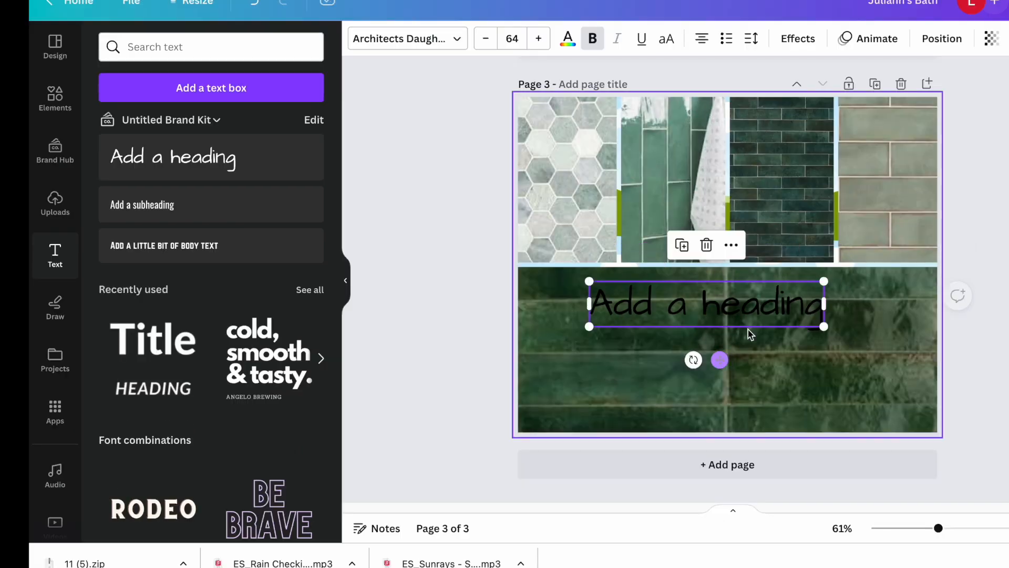
{"action": "left_click", "coordinate": [819, 321]}
{"action": "left_click_drag", "start_coordinate": [829, 336], "coordinate": [869, 369]}
Change the page 3 heading's text colour to white.
{"action": "left_click", "coordinate": [568, 38]}
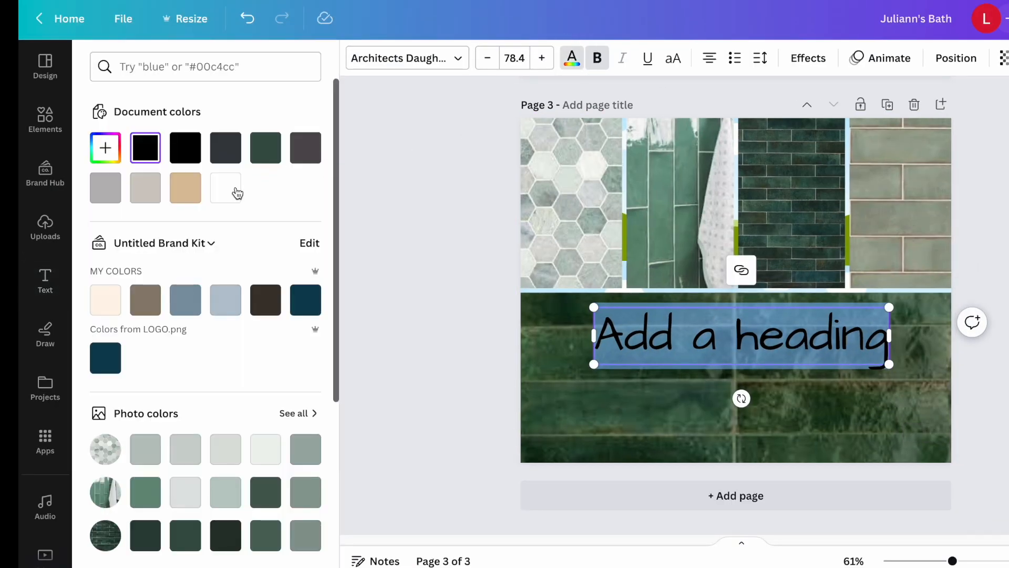
{"action": "left_click", "coordinate": [238, 194]}
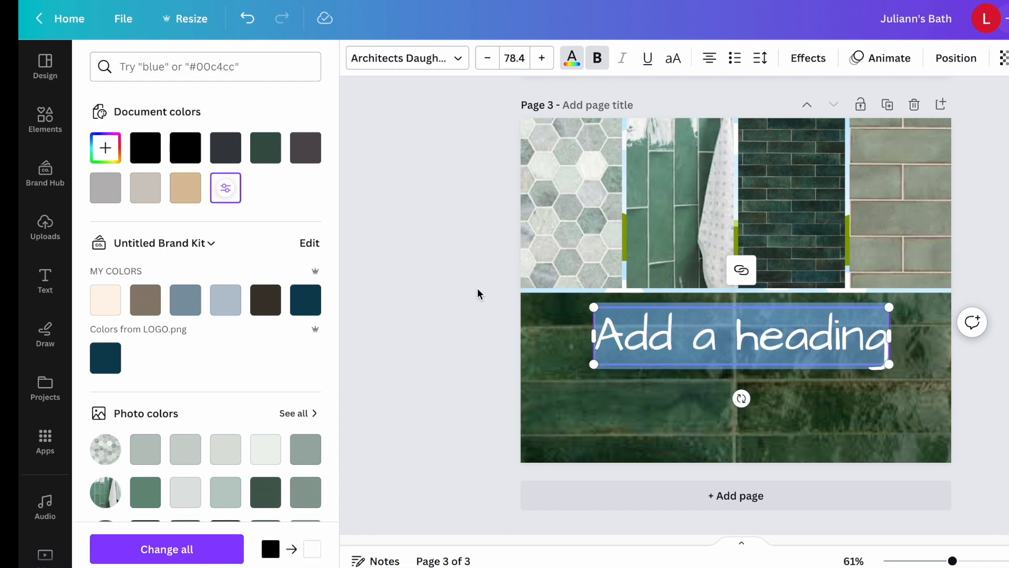
{"action": "left_click", "coordinate": [804, 396]}
{"action": "left_click", "coordinate": [618, 321]}
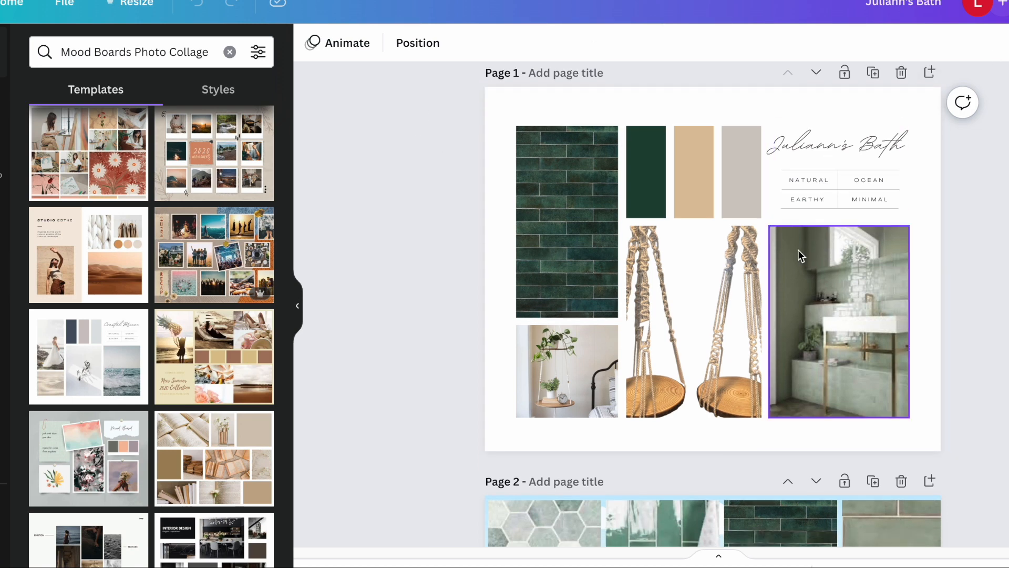
Link the dark green tile photo on page 1 to the Daltile website, DALTILE.CO.
{"action": "left_click", "coordinate": [573, 259]}
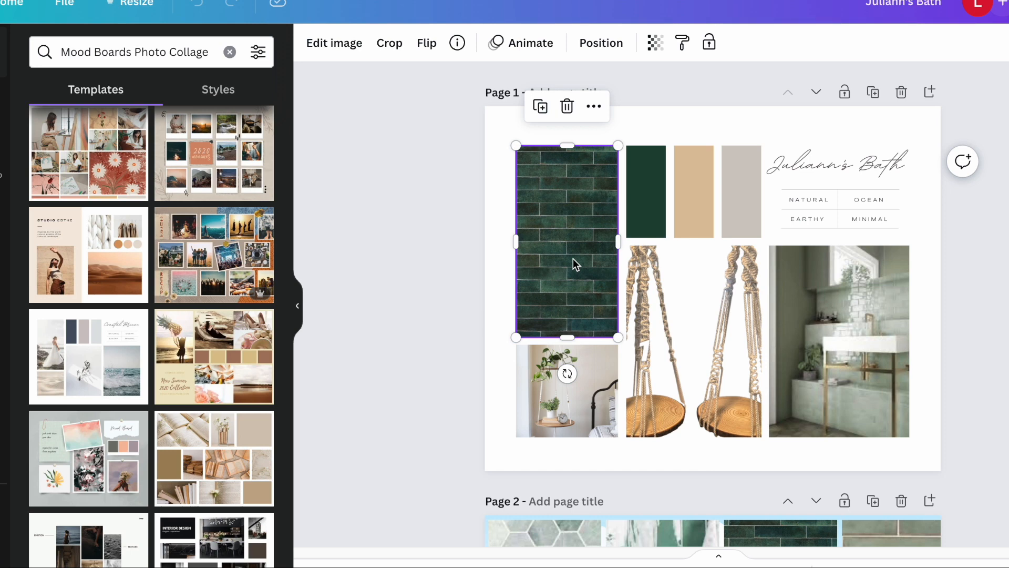
{"action": "right_click", "coordinate": [586, 247]}
{"action": "left_click", "coordinate": [642, 338]}
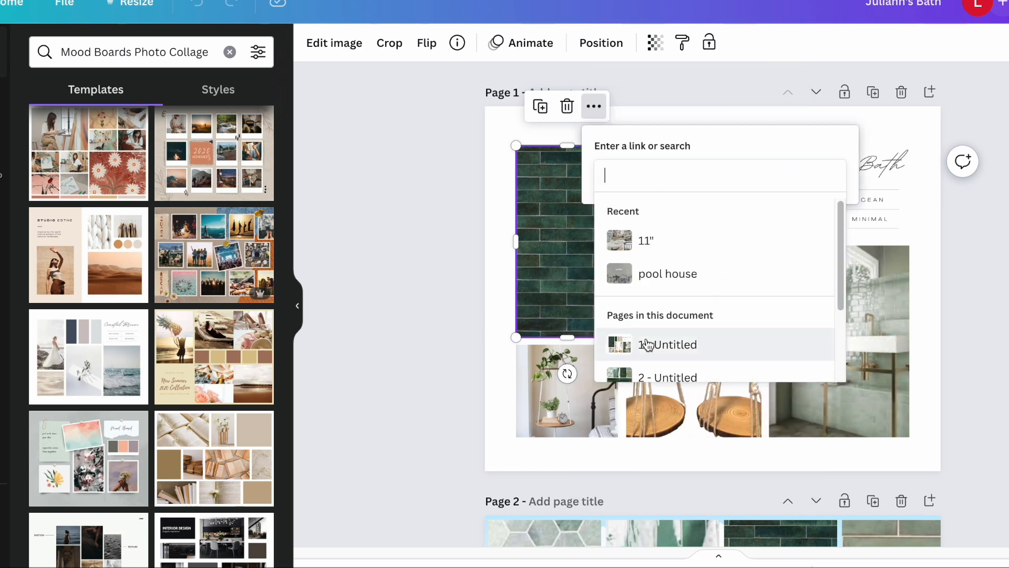
{"action": "type", "text": "DALT"}
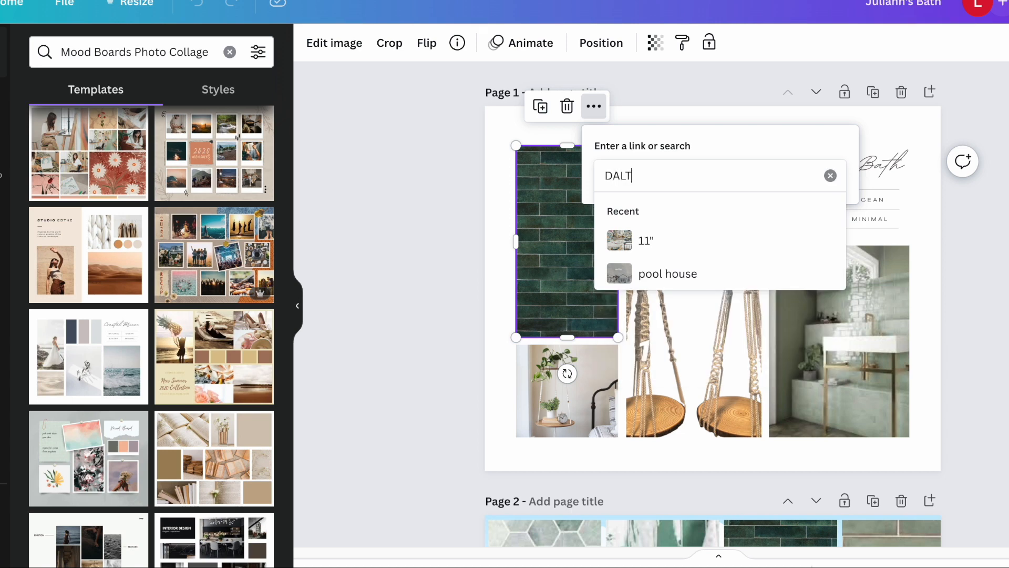
{"action": "type", "text": "ILE.COM"}
{"action": "key", "text": "Return"}
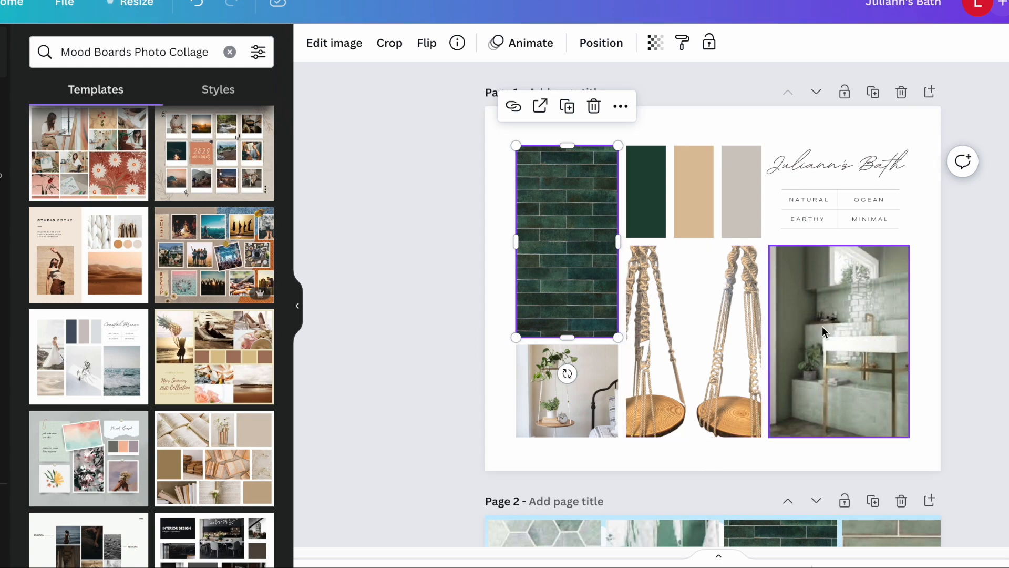
{"action": "scroll", "coordinate": [843, 375], "scroll_direction": "down", "scroll_amount": 3}
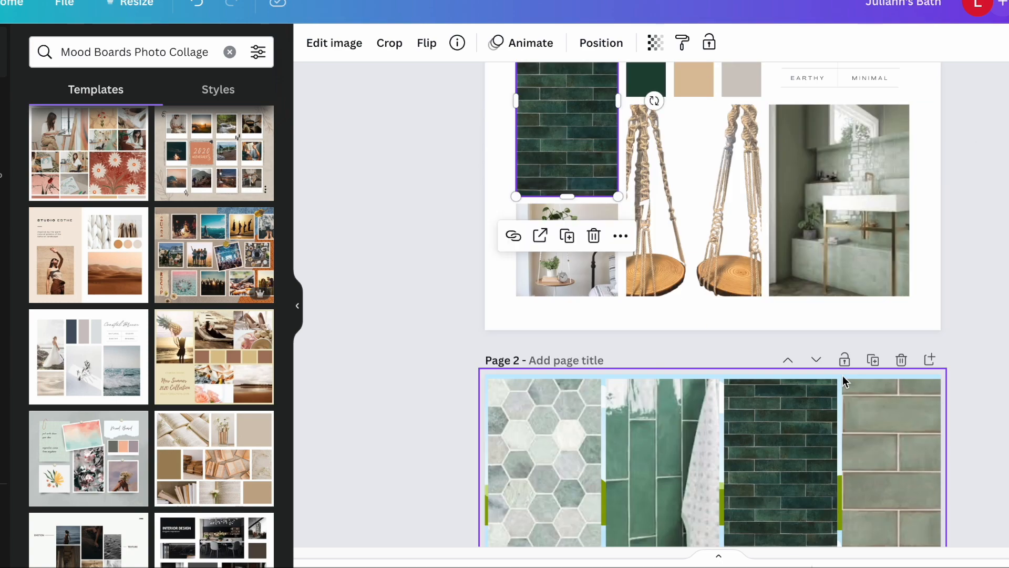
{"action": "scroll", "coordinate": [841, 277], "scroll_direction": "up", "scroll_amount": 1}
{"action": "scroll", "coordinate": [845, 271], "scroll_direction": "up", "scroll_amount": 1}
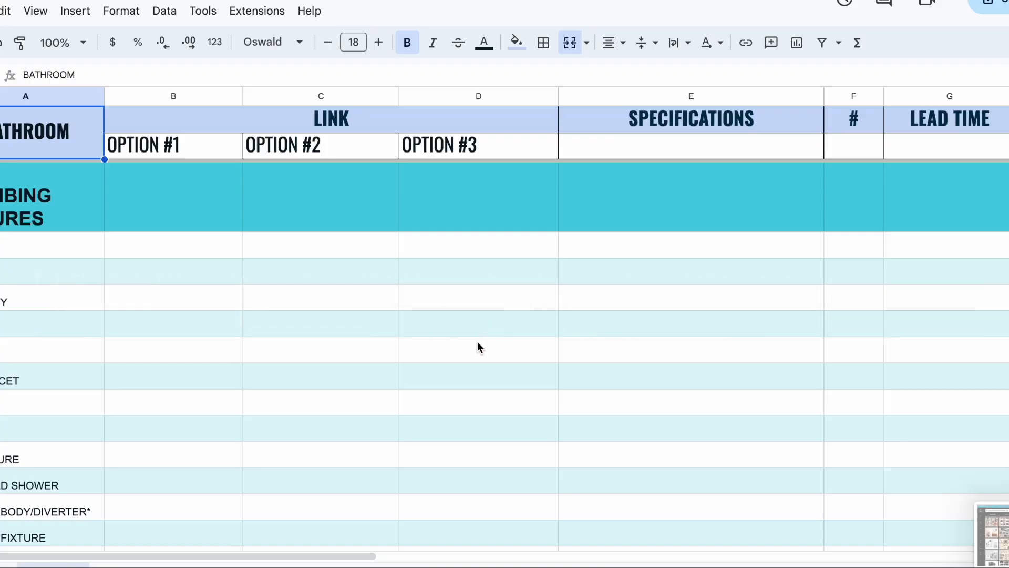
Switch to the bathroom selections spreadsheet and examine its fixture rows and its link option, specification and lead time columns.
{"action": "scroll", "coordinate": [477, 342], "scroll_direction": "down", "scroll_amount": 3}
{"action": "scroll", "coordinate": [294, 361], "scroll_direction": "up", "scroll_amount": 3}
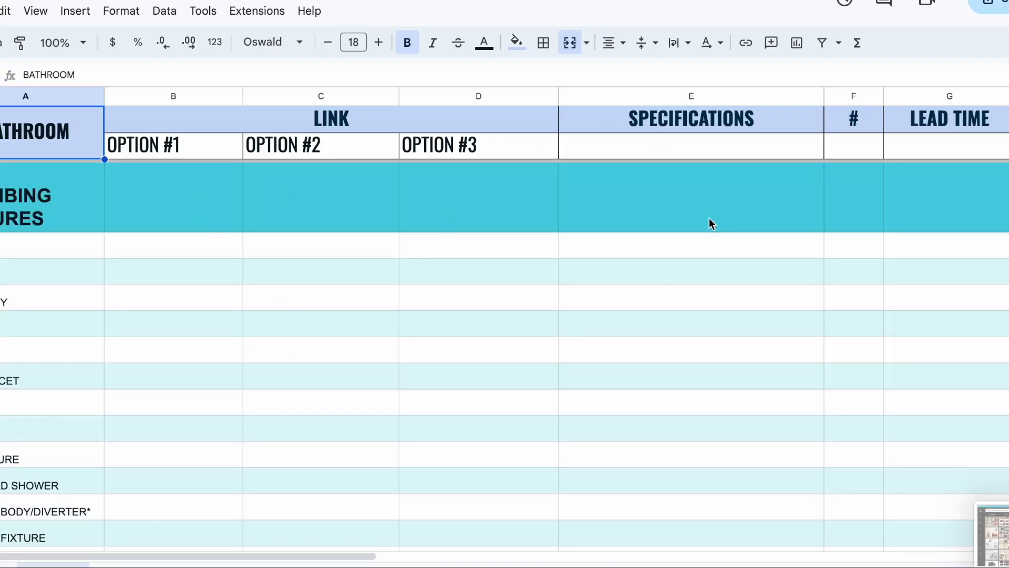
{"action": "scroll", "coordinate": [544, 309], "scroll_direction": "down", "scroll_amount": 8}
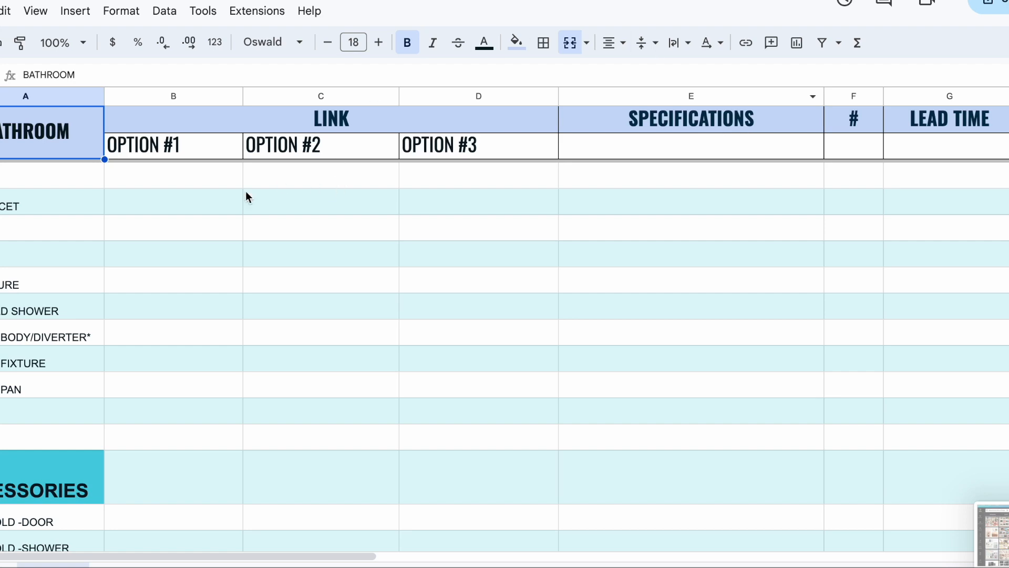
{"action": "left_click", "coordinate": [198, 180]}
{"action": "scroll", "coordinate": [428, 185], "scroll_direction": "up", "scroll_amount": 8}
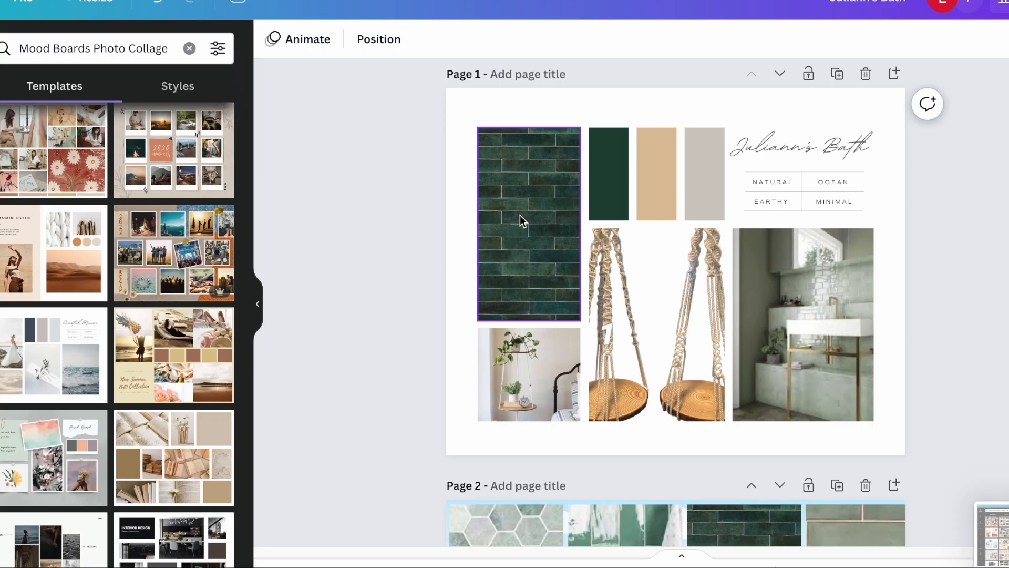
Switch back to the mood board and place white default body text, enlarged to 28.6, across page 1's green tile photo and colour swatches.
{"action": "left_click", "coordinate": [528, 211]}
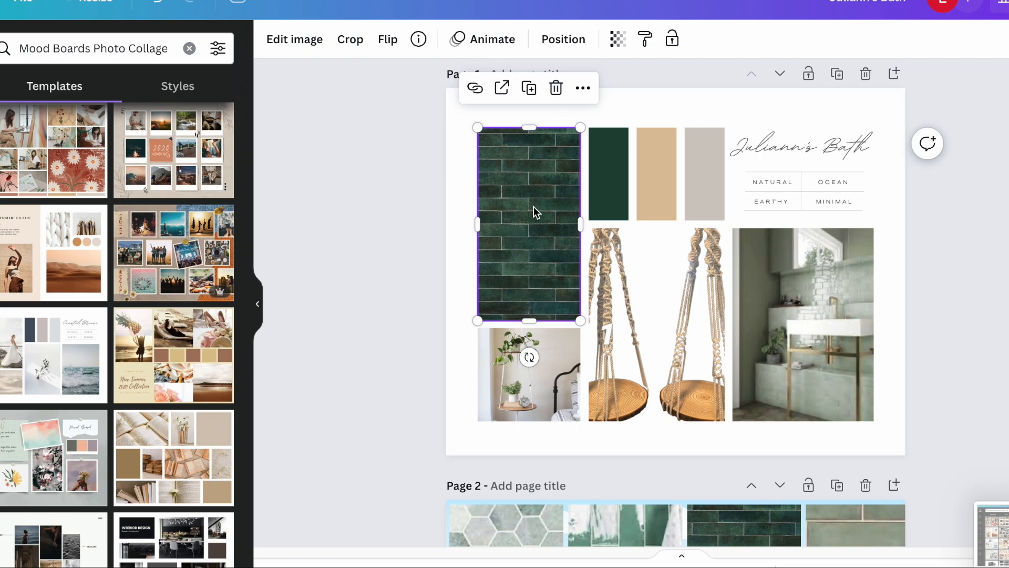
{"action": "left_click", "coordinate": [999, 266]}
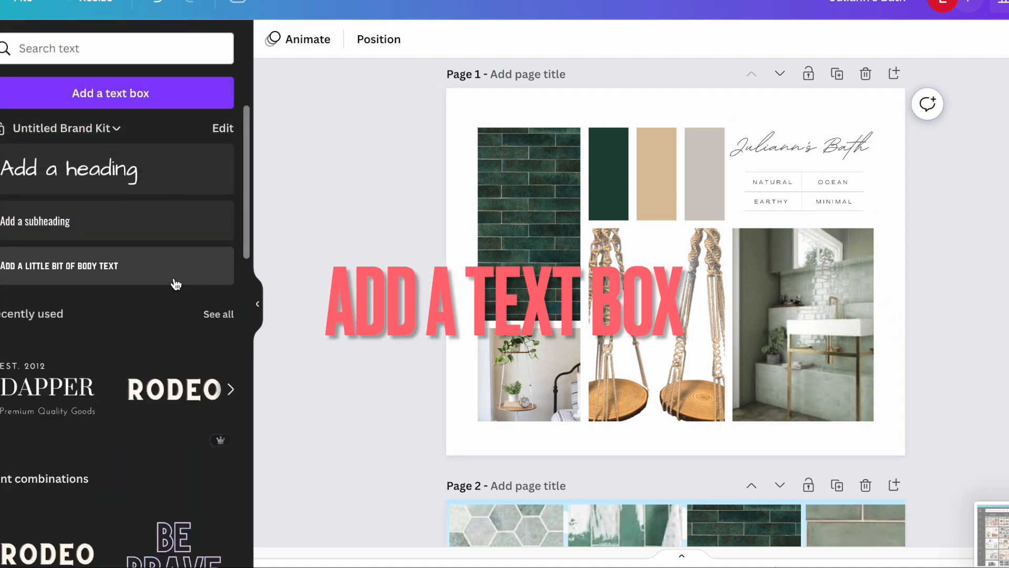
{"action": "scroll", "coordinate": [126, 421], "scroll_direction": "down", "scroll_amount": 5}
{"action": "scroll", "coordinate": [140, 419], "scroll_direction": "up", "scroll_amount": 6}
{"action": "left_click", "coordinate": [105, 263]}
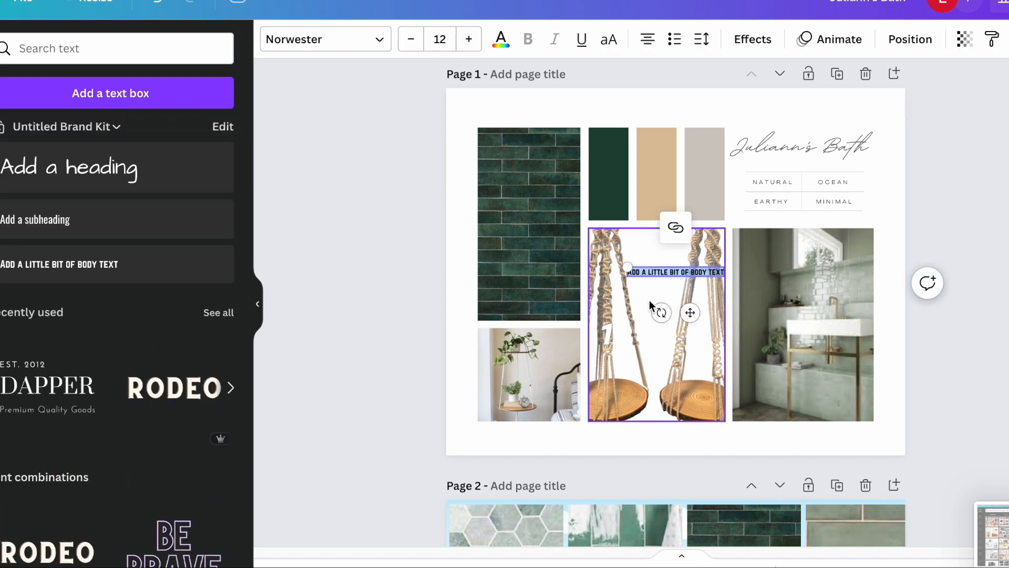
{"action": "left_click_drag", "start_coordinate": [627, 267], "coordinate": [493, 253]}
{"action": "left_click_drag", "start_coordinate": [544, 266], "coordinate": [516, 202]}
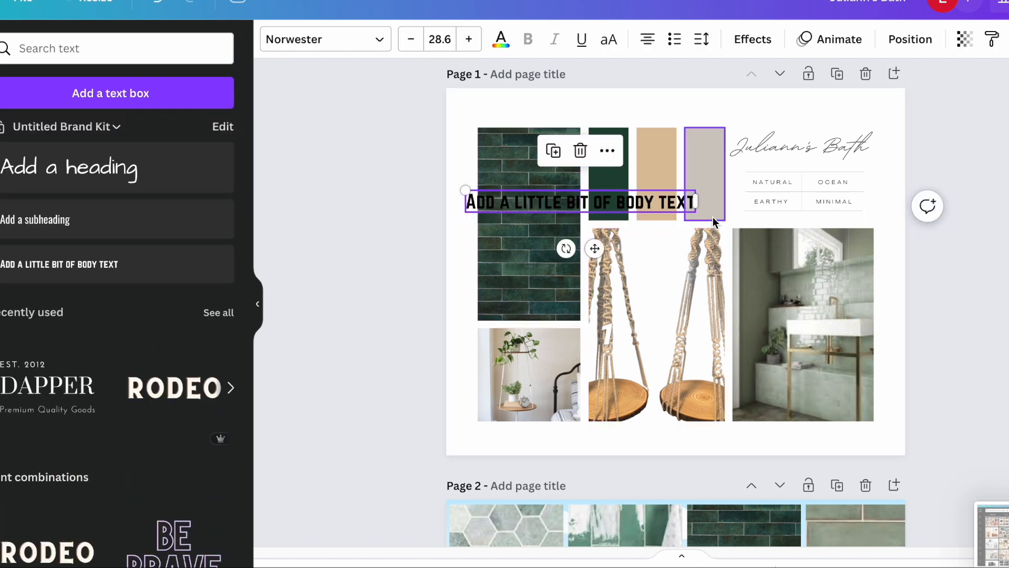
{"action": "left_click", "coordinate": [512, 46]}
{"action": "left_click", "coordinate": [131, 176]}
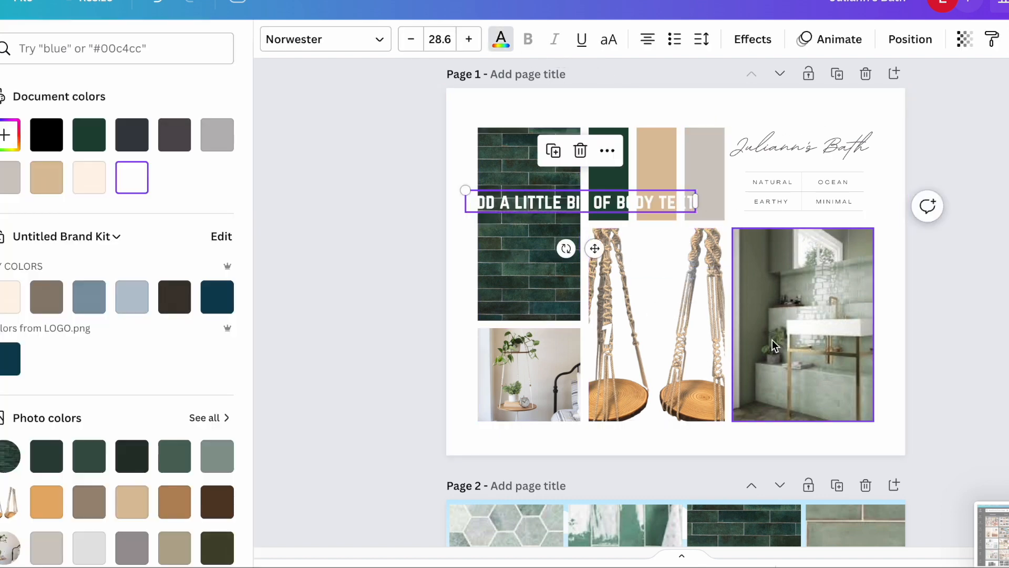
Start a new comment on page 1 and discard it without entering any text.
{"action": "right_click", "coordinate": [773, 336]}
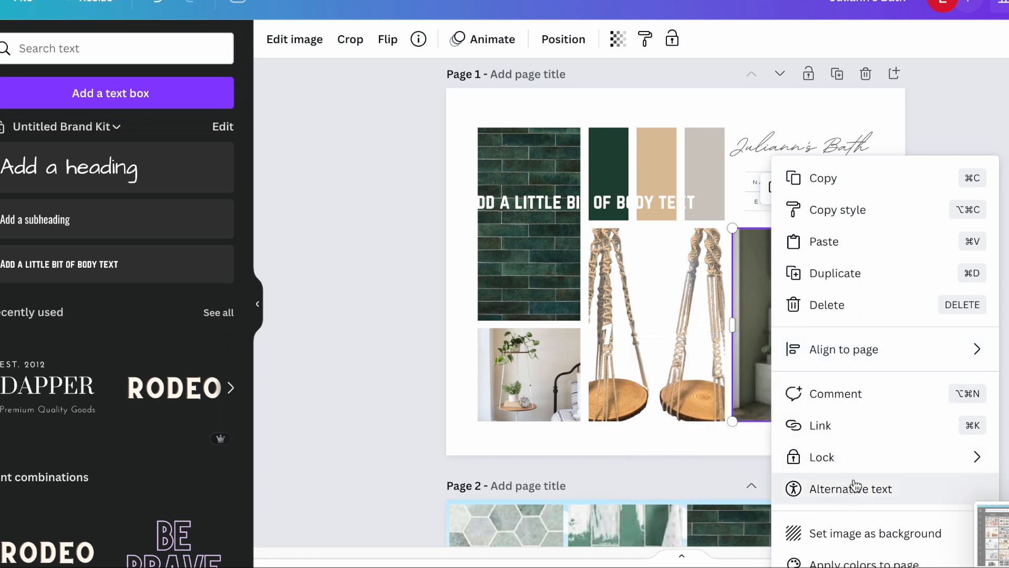
{"action": "right_click", "coordinate": [557, 111]}
{"action": "left_click", "coordinate": [601, 285]}
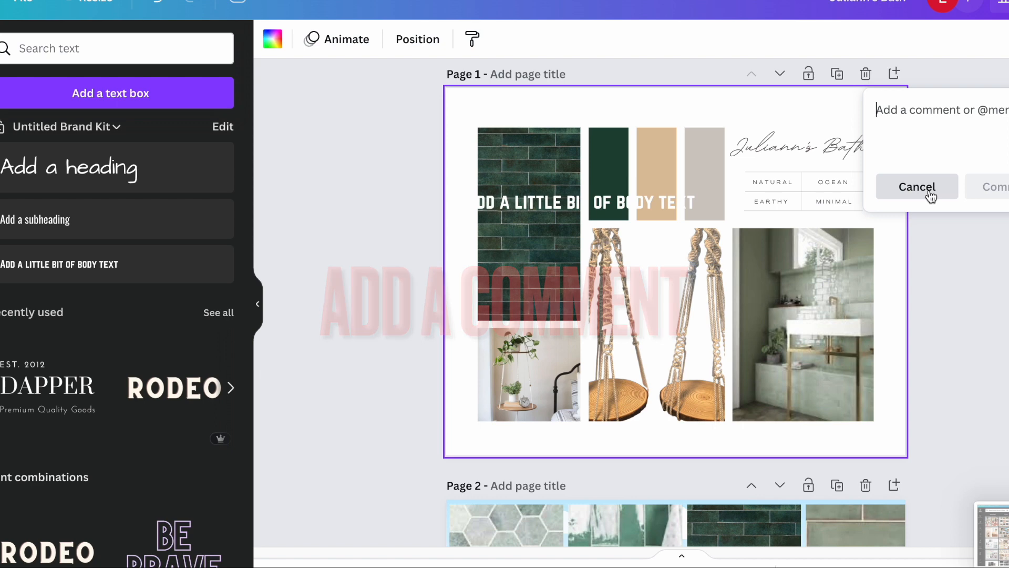
Delete the white body text from page 1, and open and cancel another empty comment on the page.
{"action": "right_click", "coordinate": [544, 194]}
{"action": "left_click", "coordinate": [607, 346]}
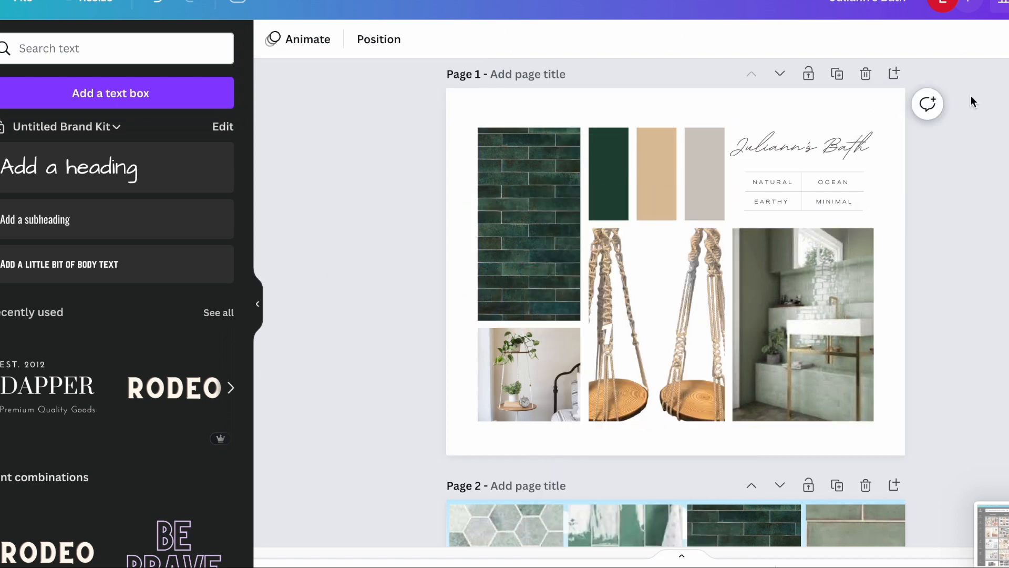
{"action": "left_click", "coordinate": [927, 104]}
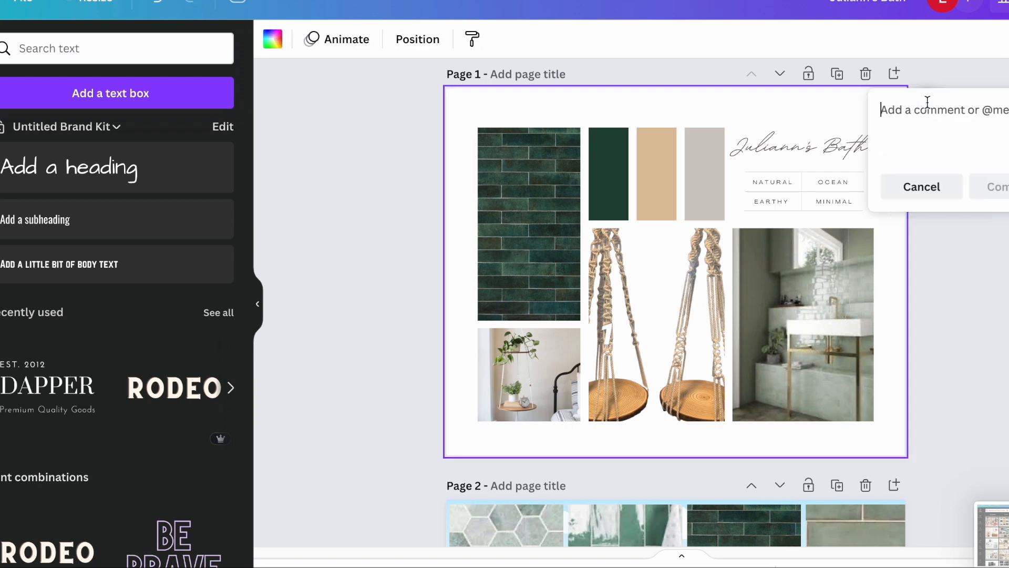
{"action": "left_click", "coordinate": [928, 192]}
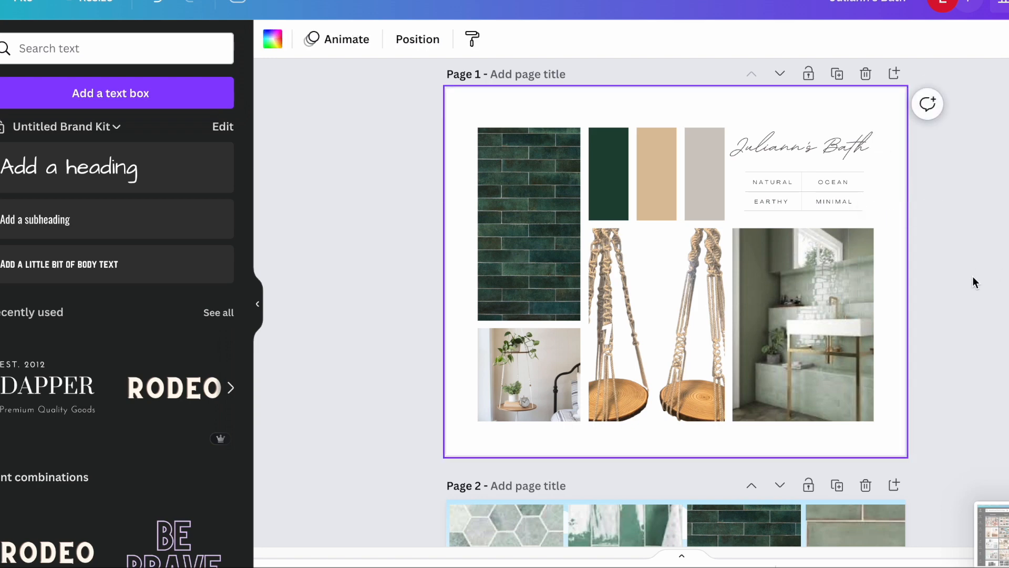